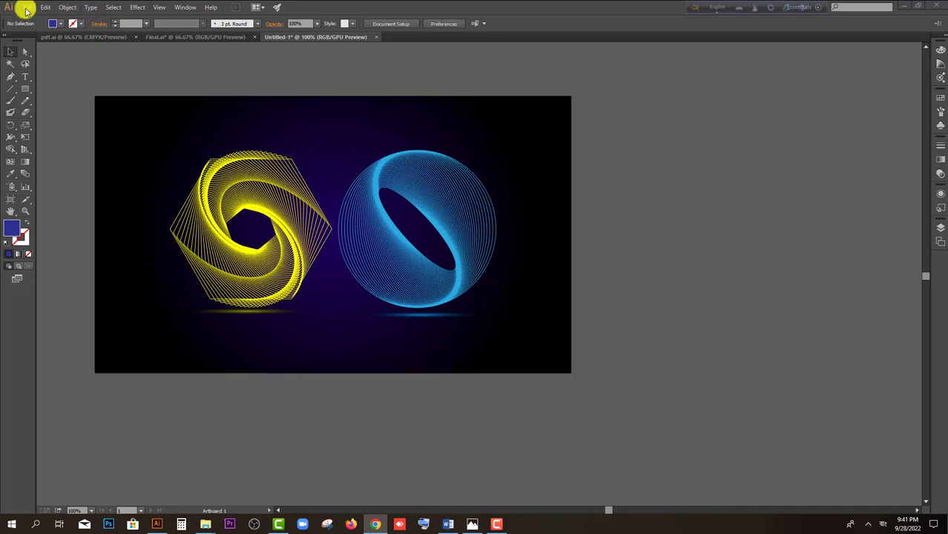
- Create a new 960 × 560 px document and draw a circle near its centre
left_click(26, 10)
left_click(34, 15)
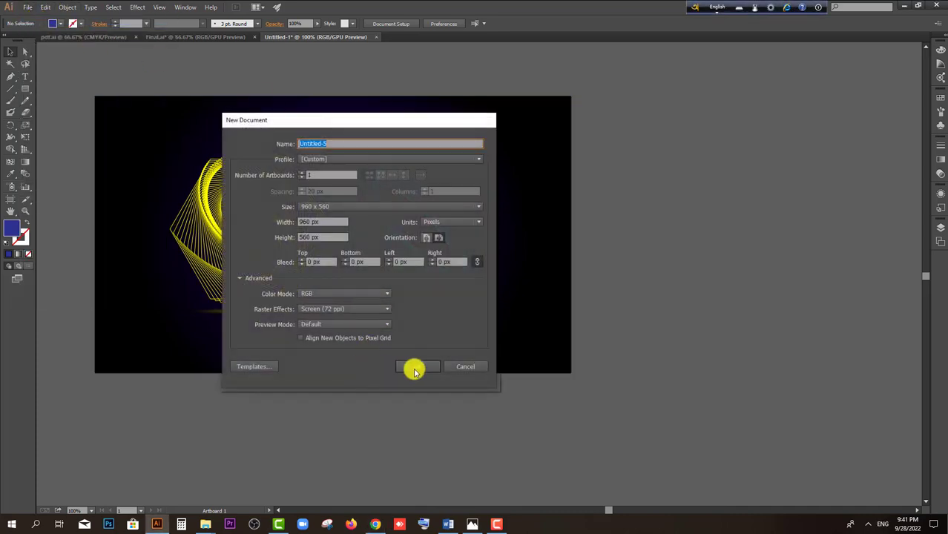
left_click(418, 367)
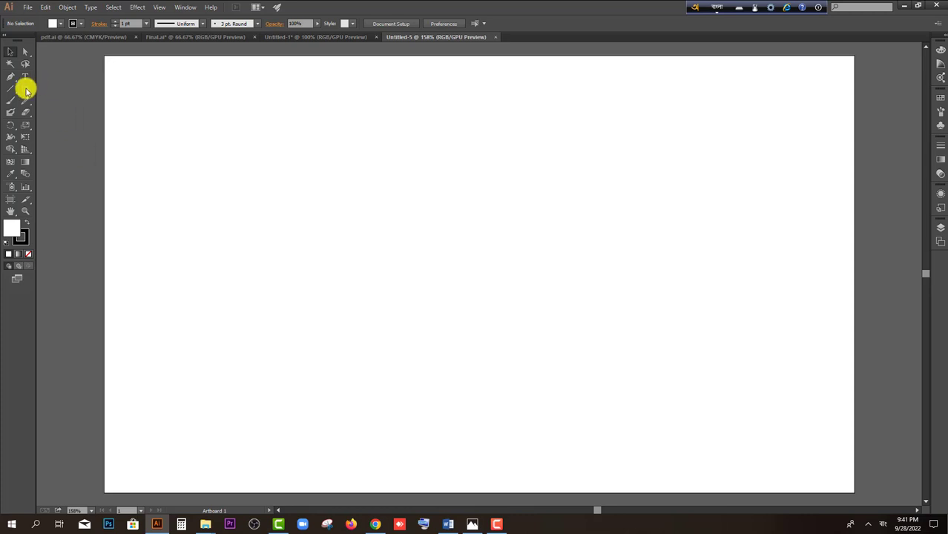
left_click(25, 90)
left_click(49, 112)
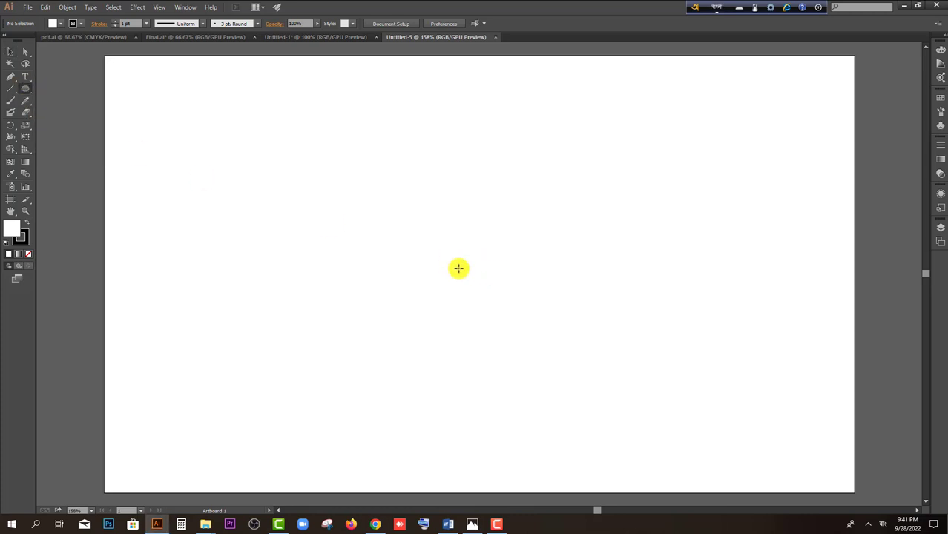
left_click_drag(459, 269, 550, 359)
- Set the circle's fill to None, leaving only its 1 pt stroke
left_click(12, 55)
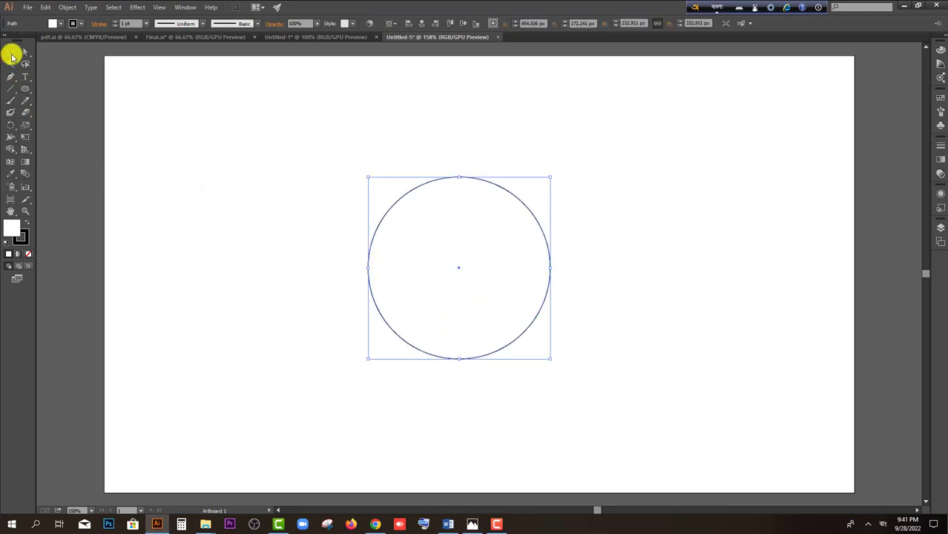
left_click(54, 24)
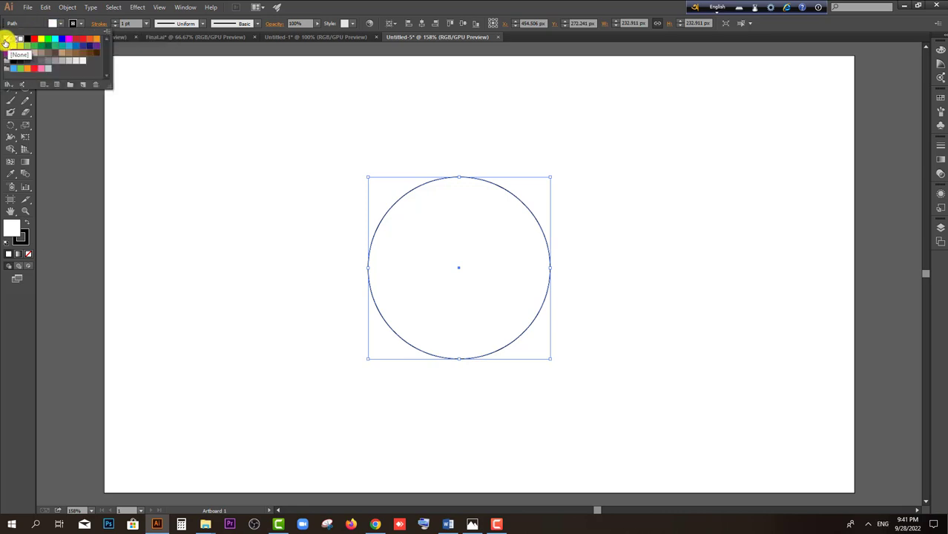
left_click(276, 146)
left_click(318, 140)
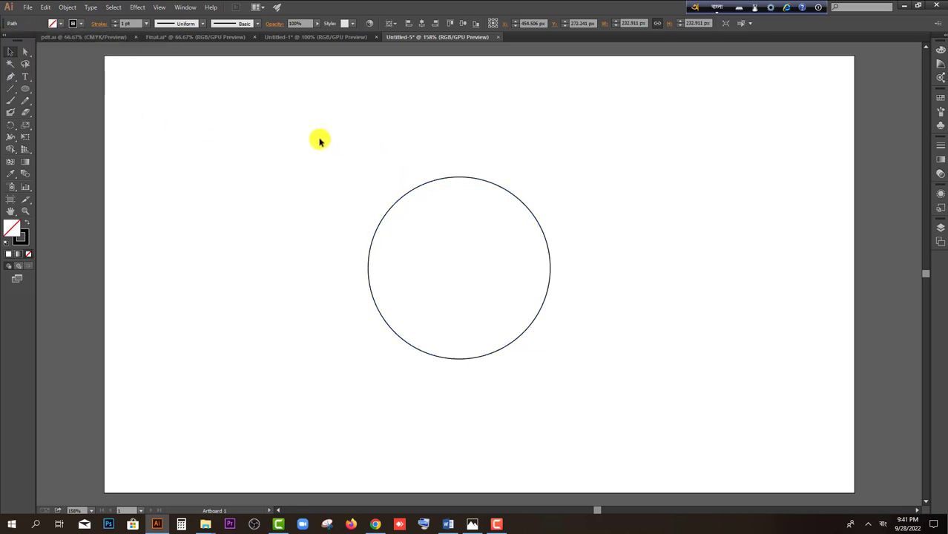
left_click_drag(327, 148, 510, 324)
left_click(137, 7)
mouse_move(168, 87)
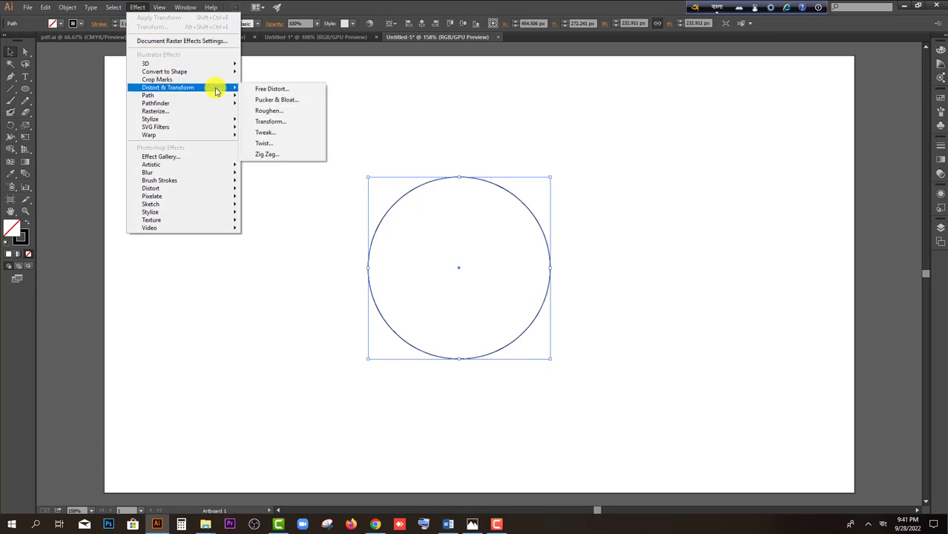
- Apply a Transform effect to the circle: 96% horizontal scale, 60 copies, 2° rotation
left_click(273, 122)
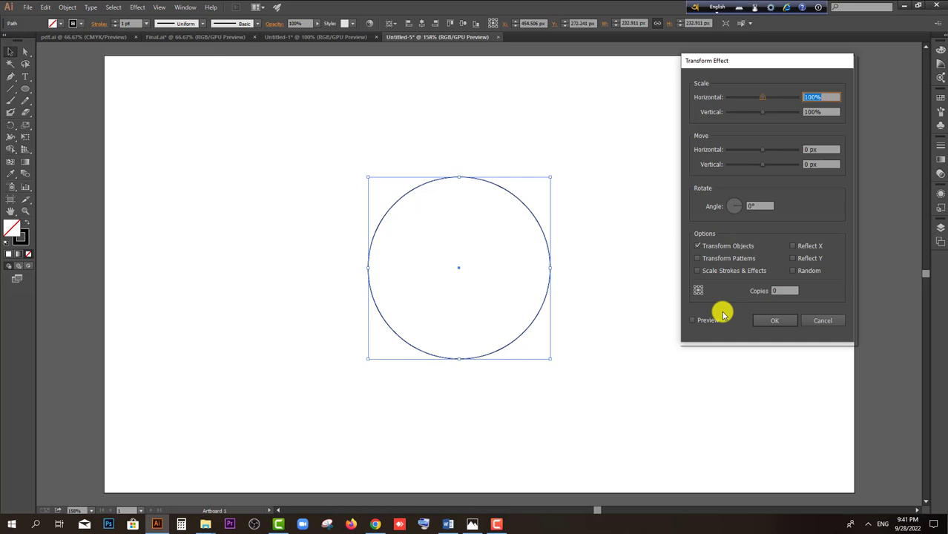
left_click(692, 321)
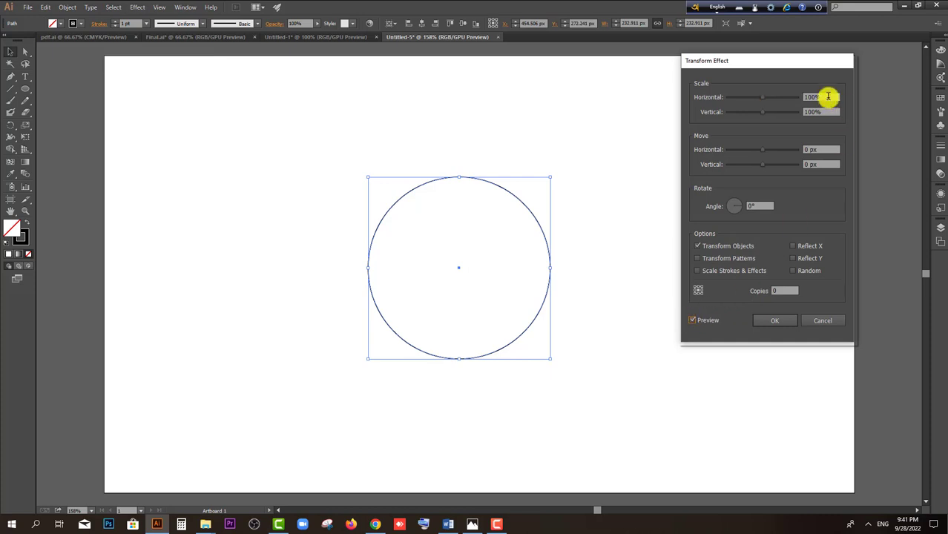
left_click(820, 96)
key("Down")
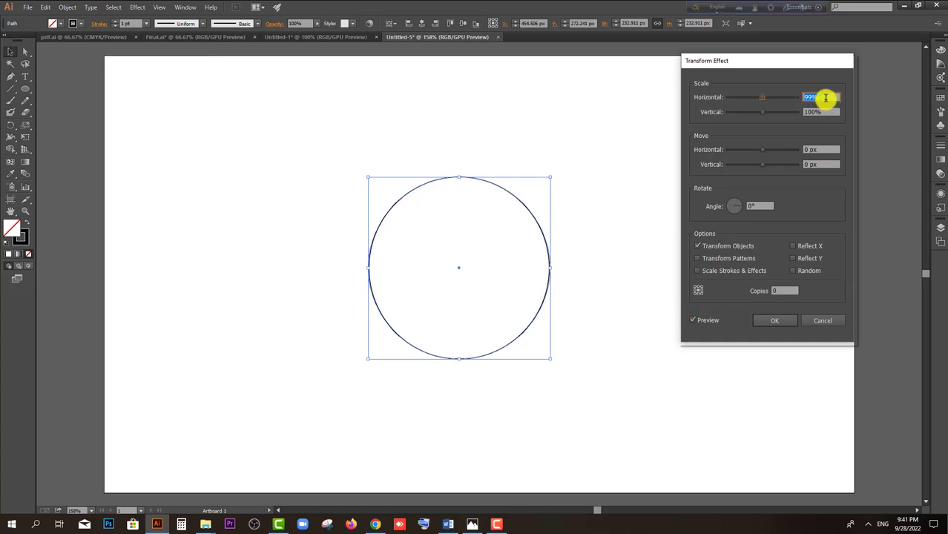
key("Down")
left_click(785, 290)
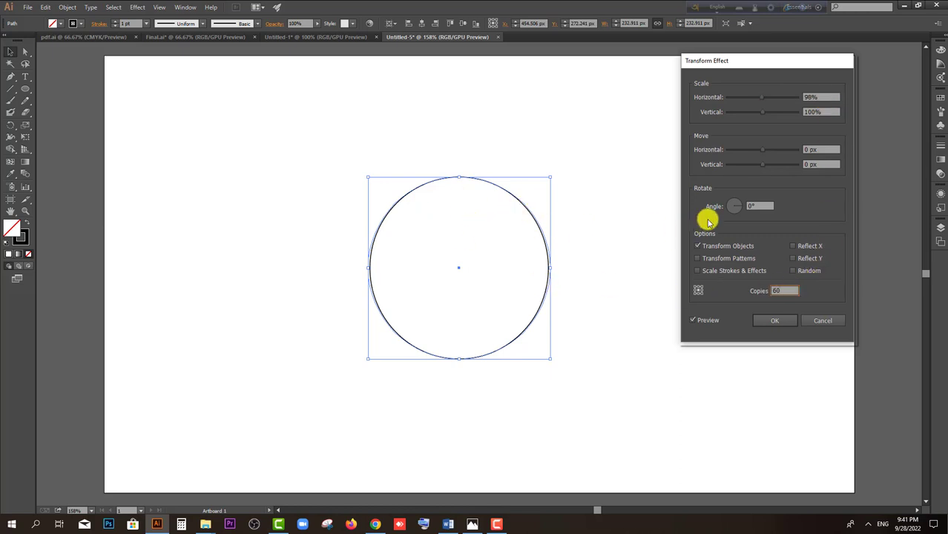
left_click(765, 205)
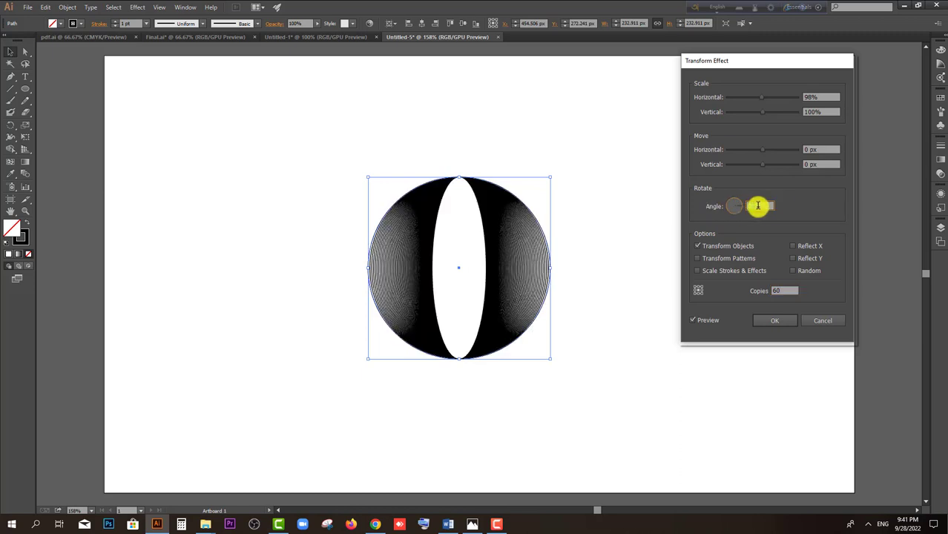
key("Up")
key("Up")
key("Up")
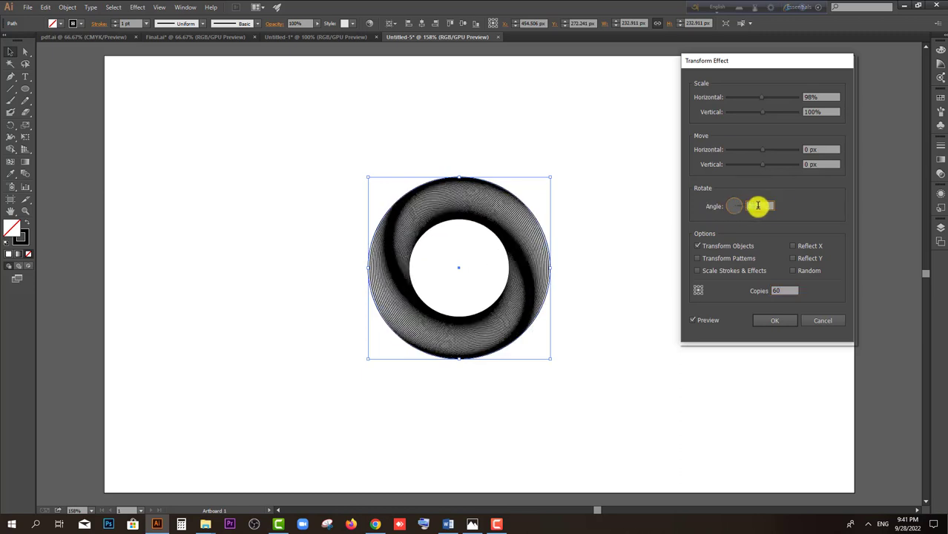
key("Up")
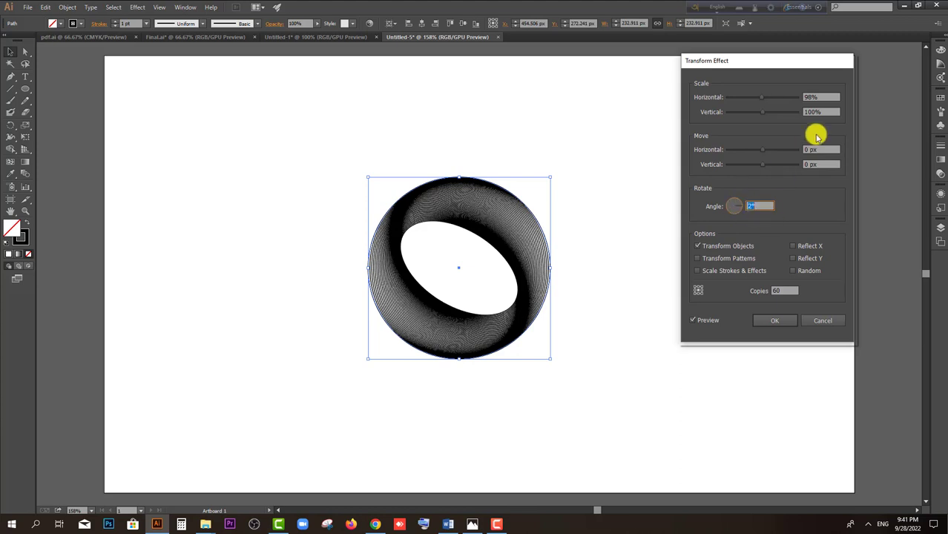
left_click(817, 96)
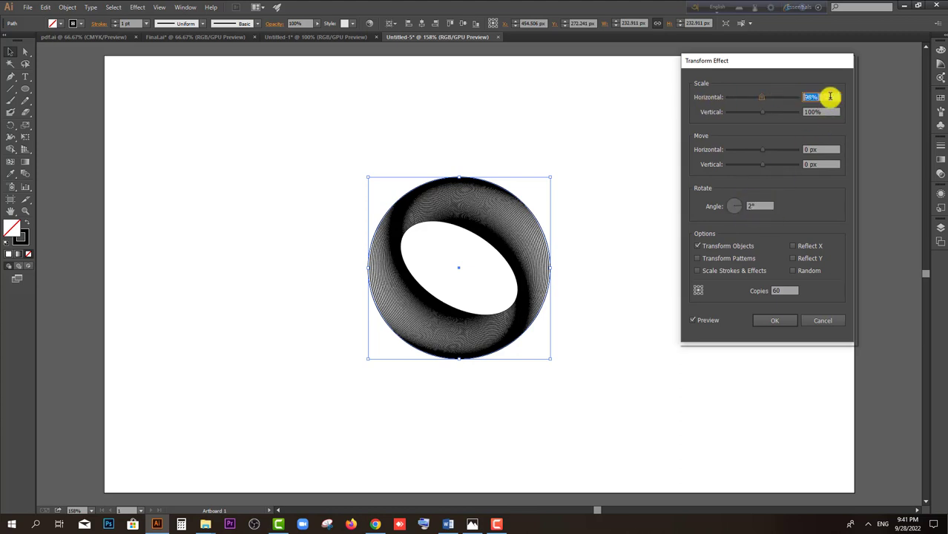
key("Down")
key("Down")
key("Down")
key("Down")
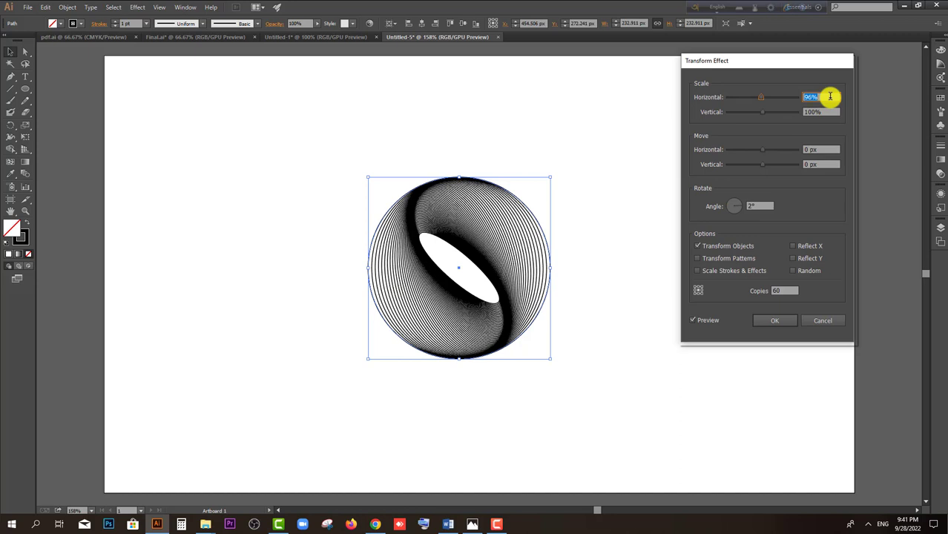
left_click(765, 323)
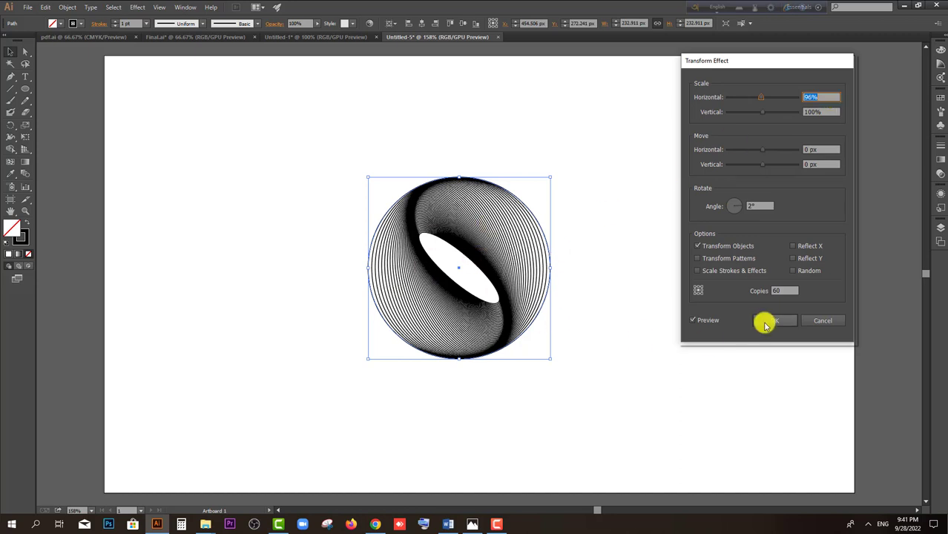
left_click(213, 245)
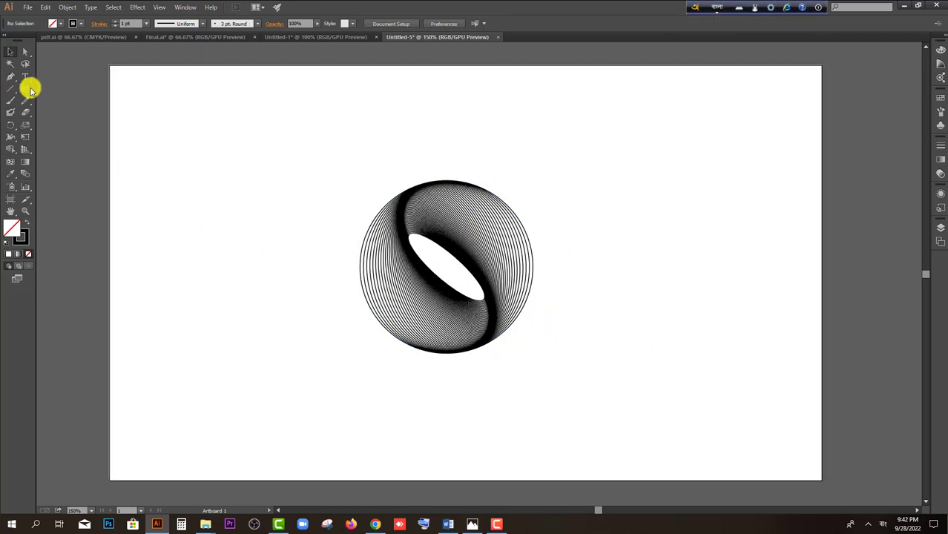
- Add a full-artboard rectangle behind the orb with a gradient fill and no stroke
mouse_move(30, 91)
left_mouse_down()
mouse_move(67, 85)
mouse_move(822, 483)
left_mouse_up()
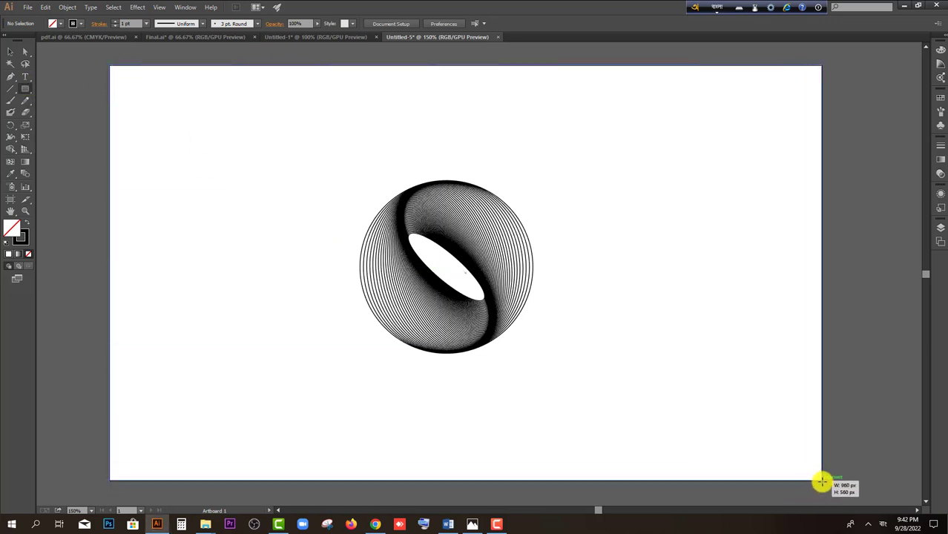
left_click(61, 25)
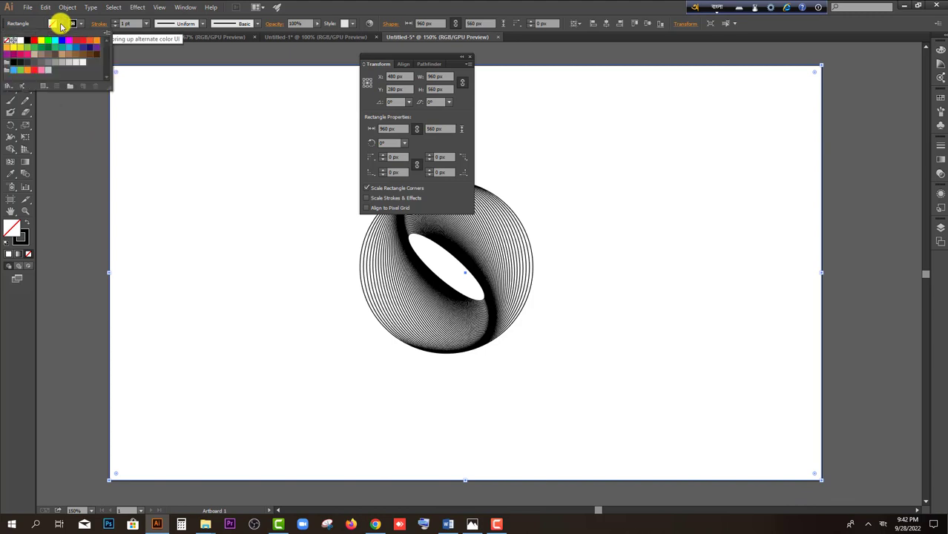
left_click(88, 40)
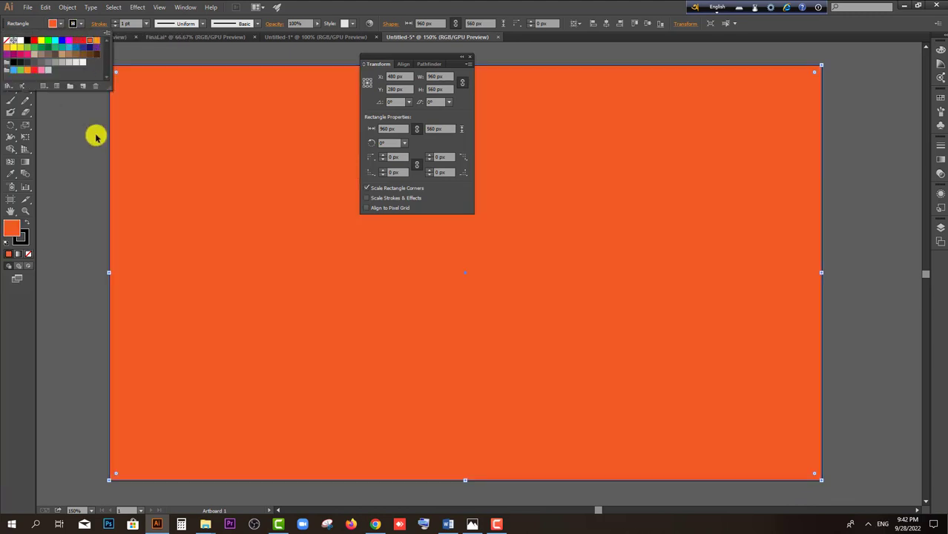
right_click(230, 292)
mouse_move(265, 428)
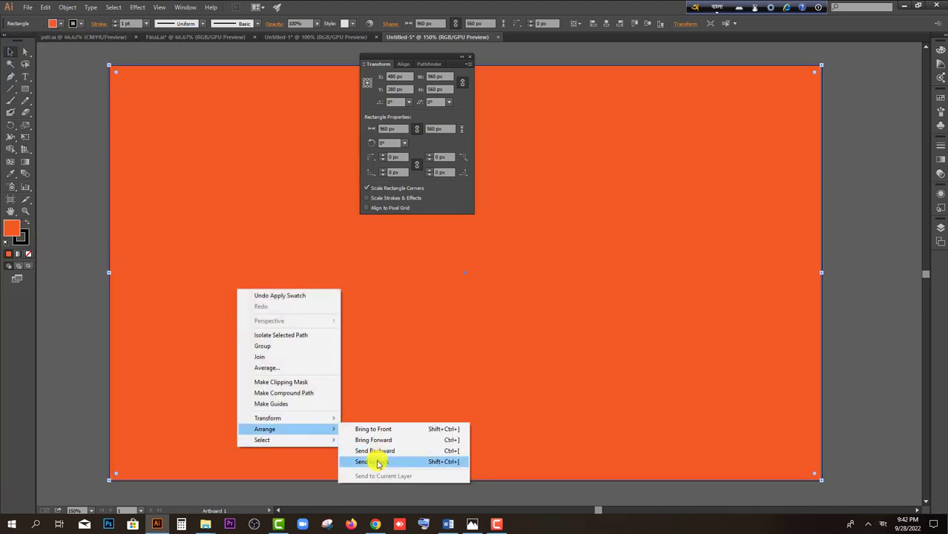
left_click(378, 463)
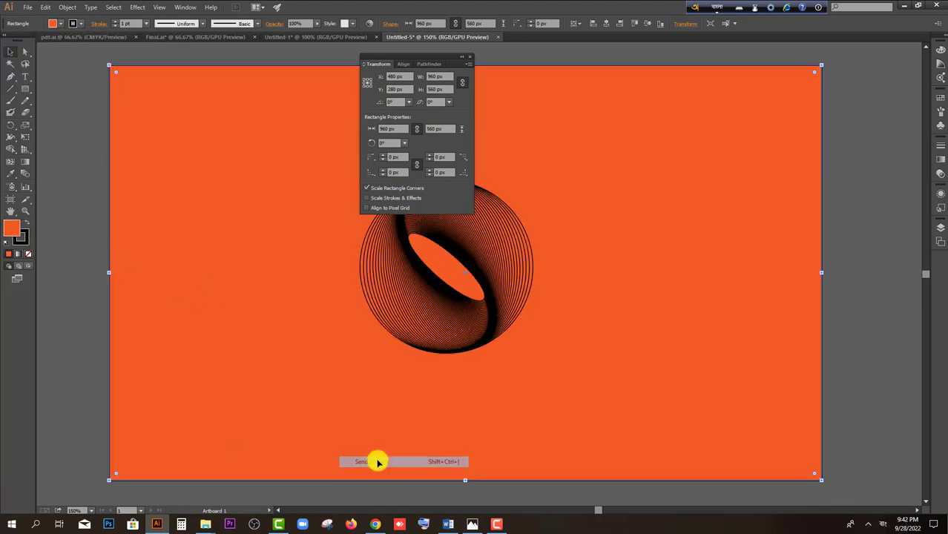
left_click(18, 256)
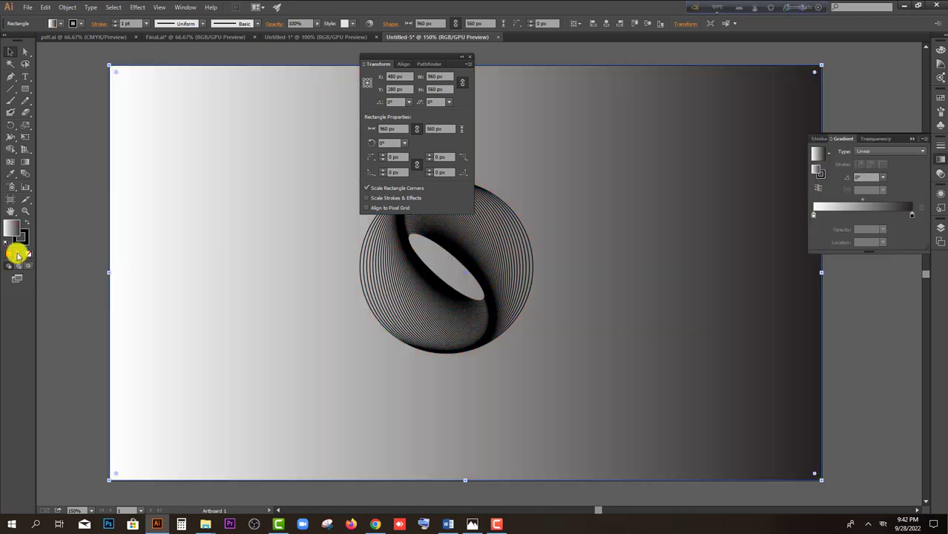
left_click(116, 25)
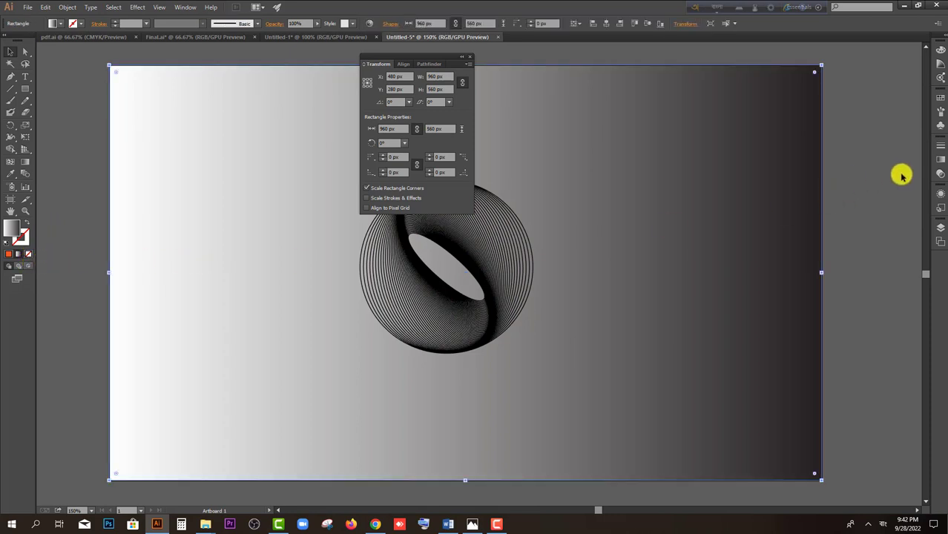
- Make the rectangle's gradient radial, running from blue at the centre to black
left_click(941, 157)
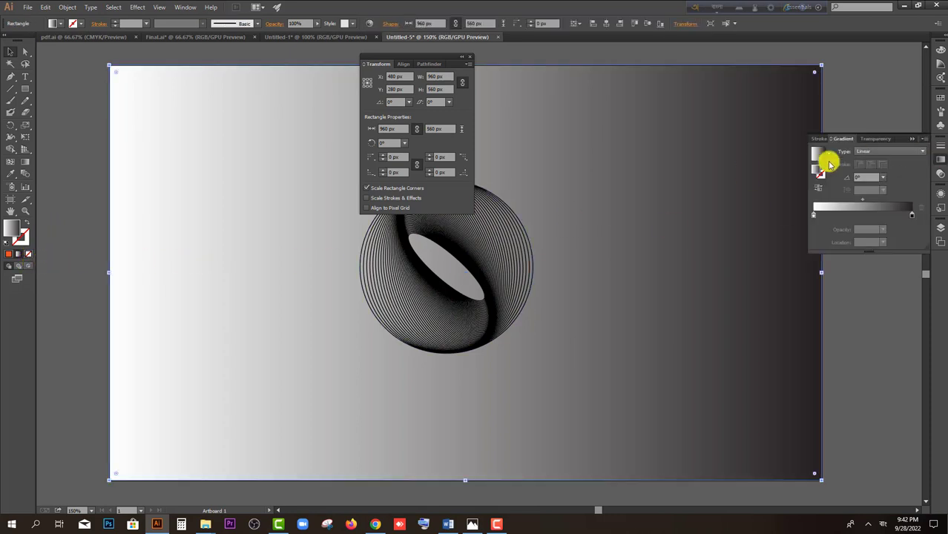
double_click(814, 215)
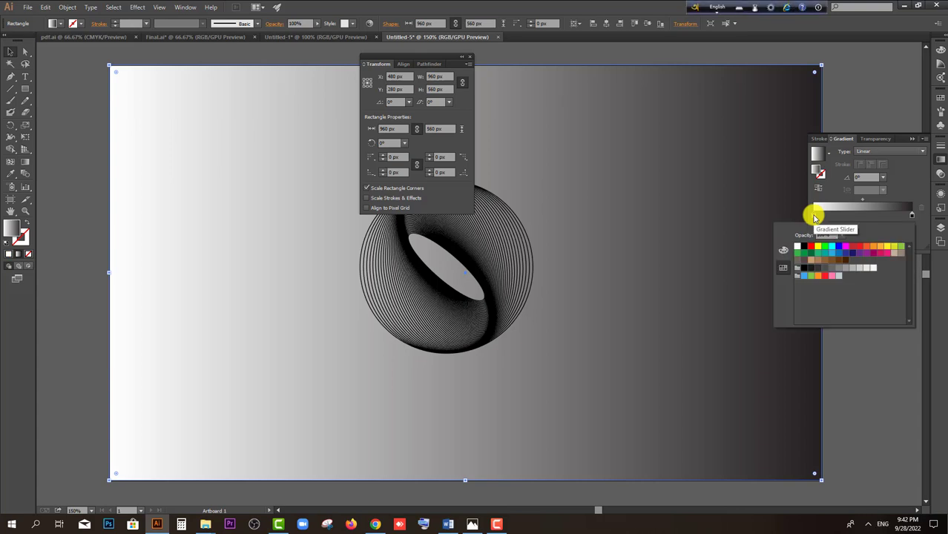
left_click(848, 255)
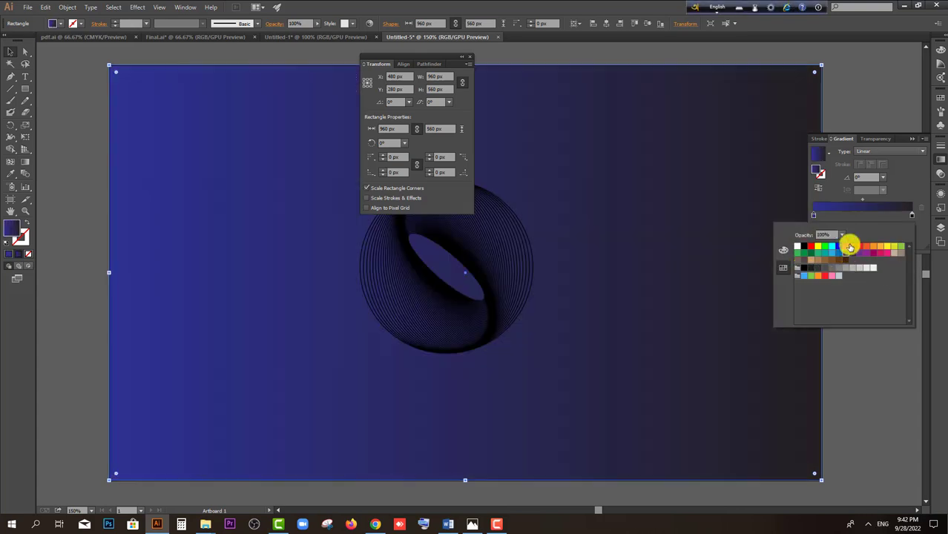
left_click(869, 153)
left_click(870, 175)
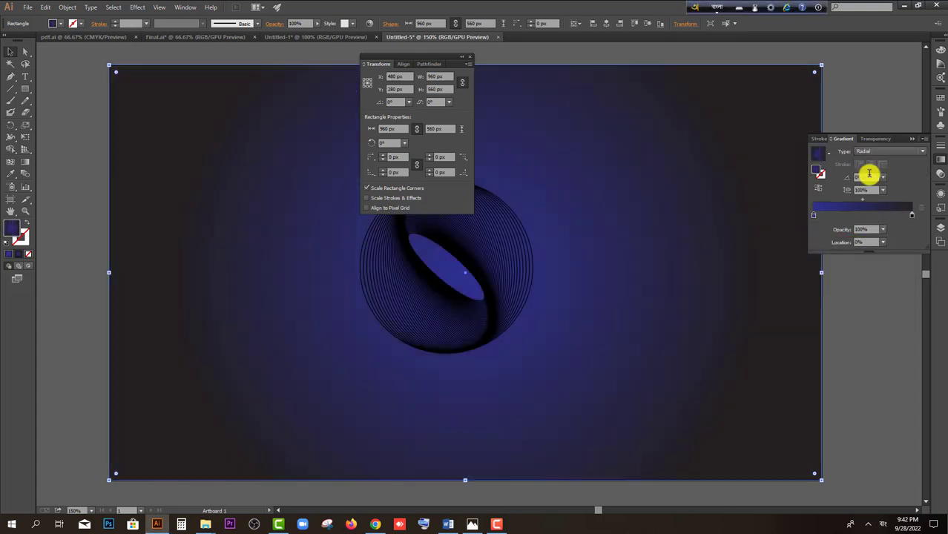
double_click(913, 215)
left_click(802, 270)
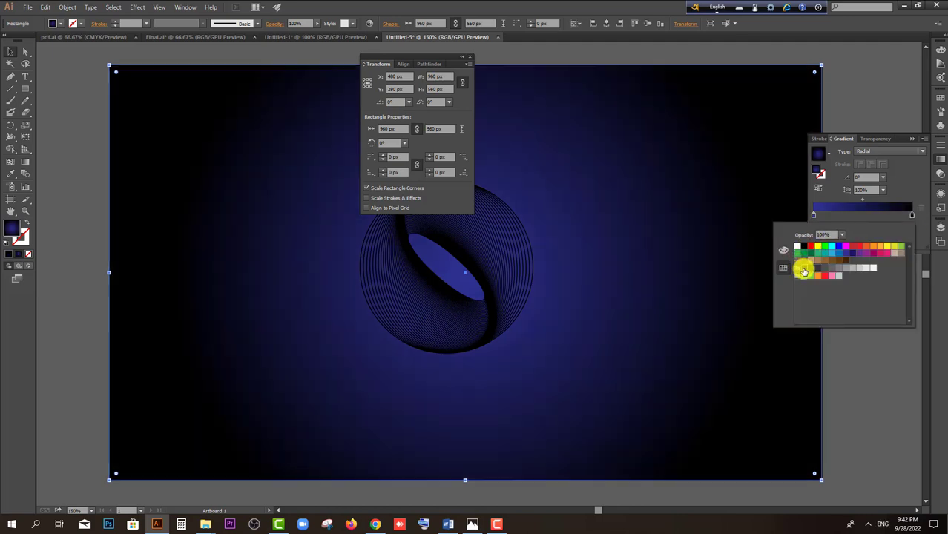
scroll(100, 247, "up", 1)
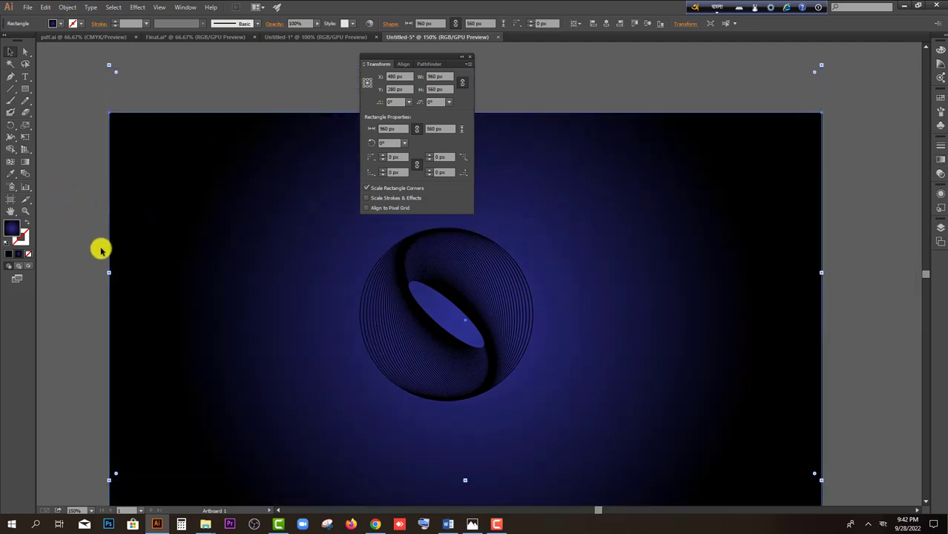
- Recolour the orb's stroke light blue (R41 G171 B226) after trying yellow
left_click(417, 335)
left_click(75, 27)
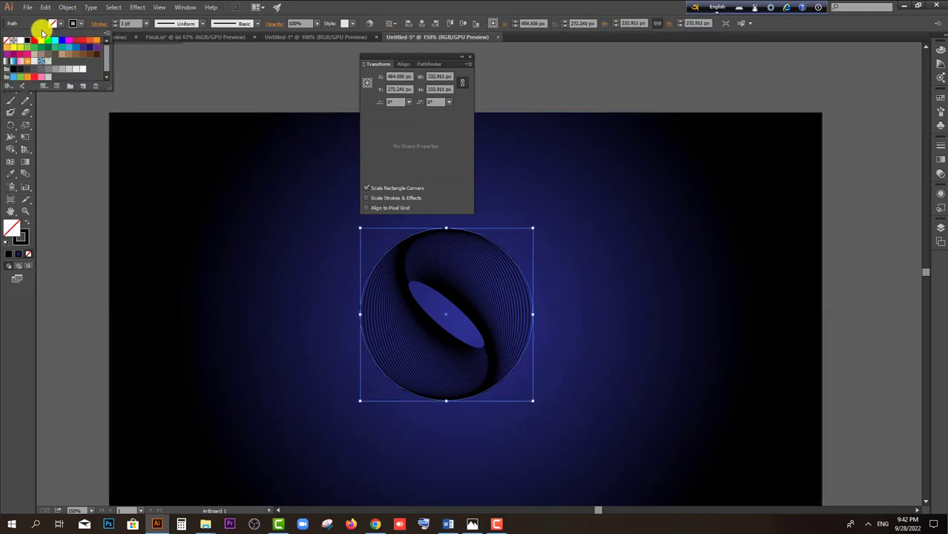
left_click(42, 45)
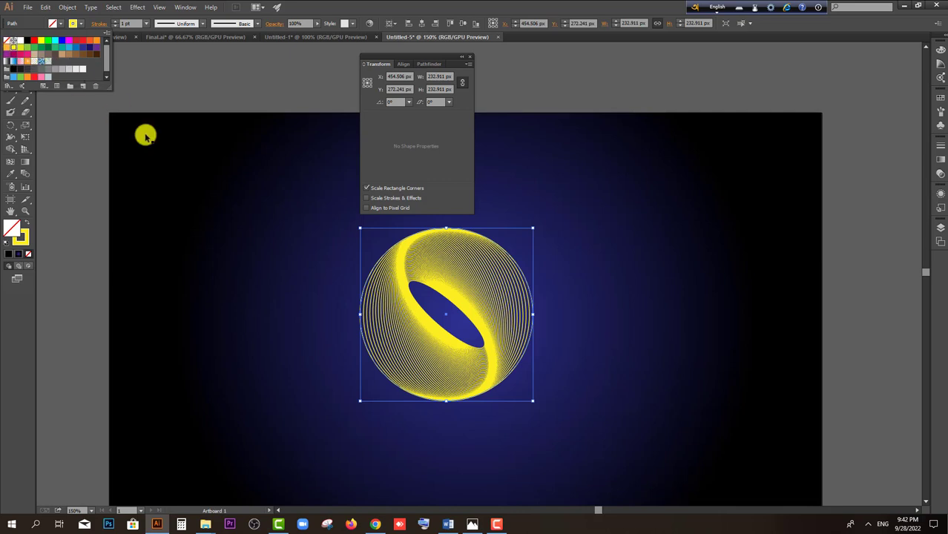
scroll(304, 222, "down", 2)
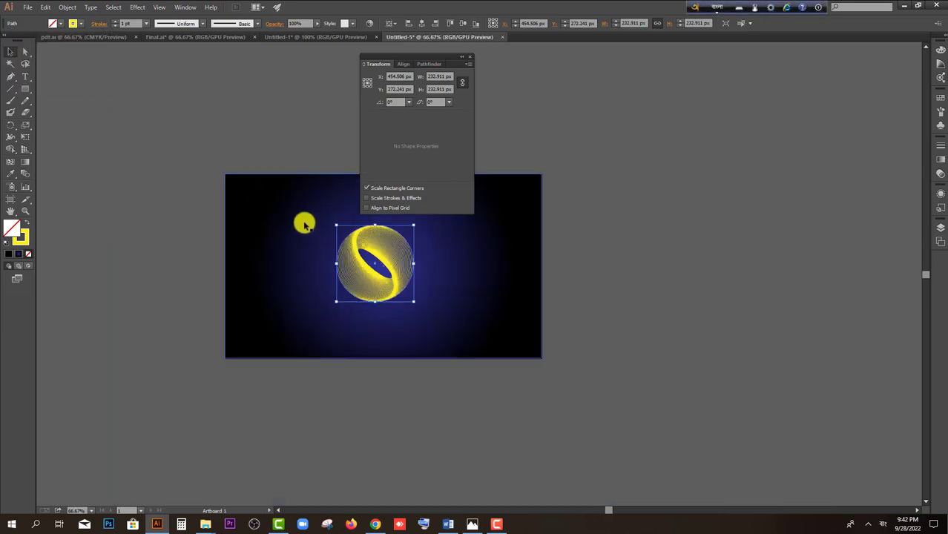
scroll(283, 208, "up", 1)
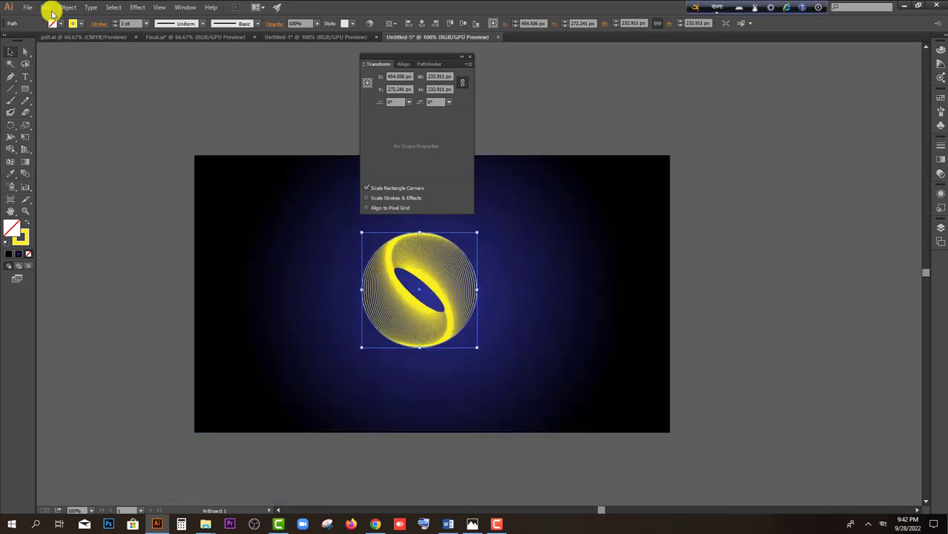
left_click(72, 23)
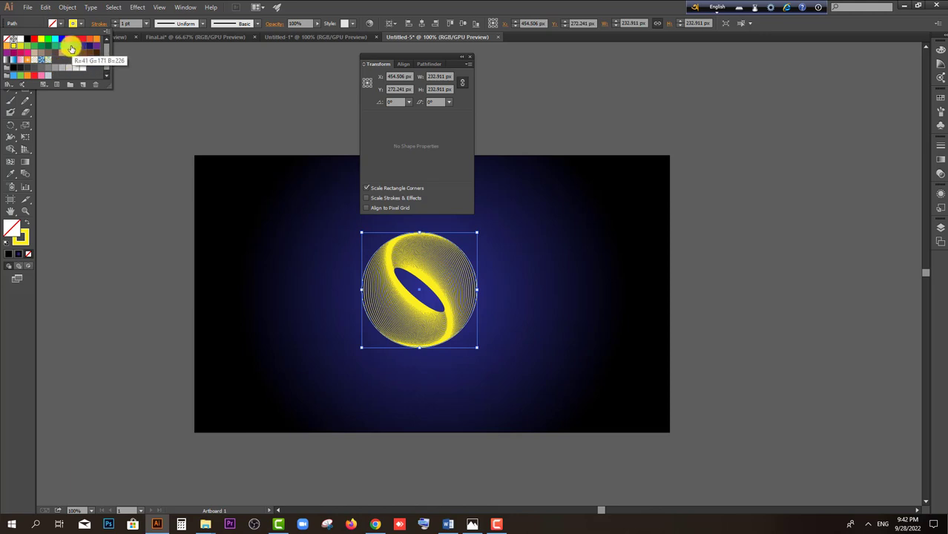
left_click(71, 49)
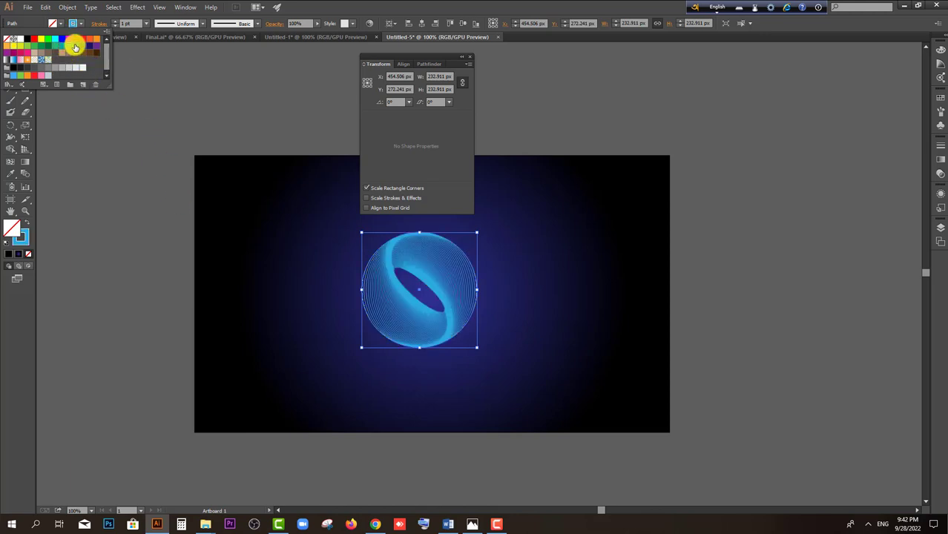
left_click(75, 47)
left_click(238, 249)
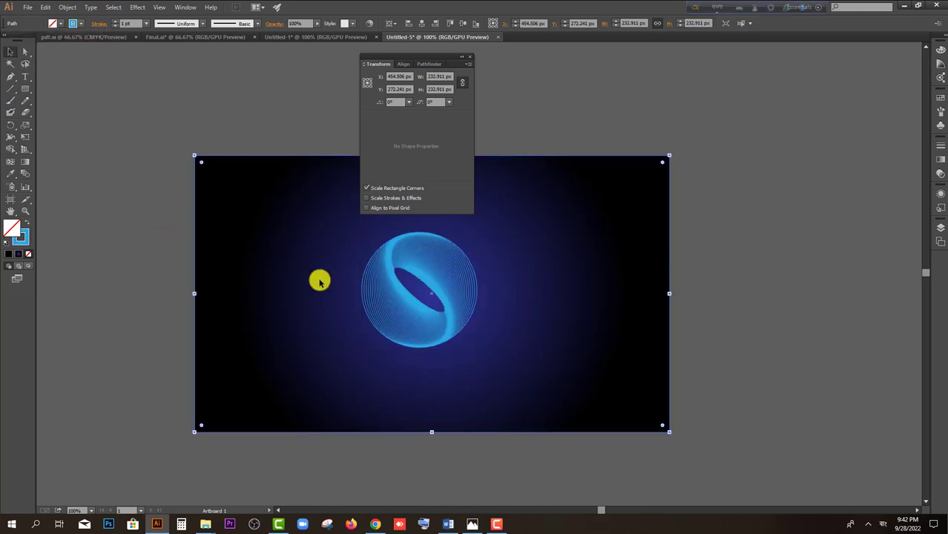
- Change the gradient's centre stop to a deeper indigo blue (R24 G19 B146)
left_click(939, 163)
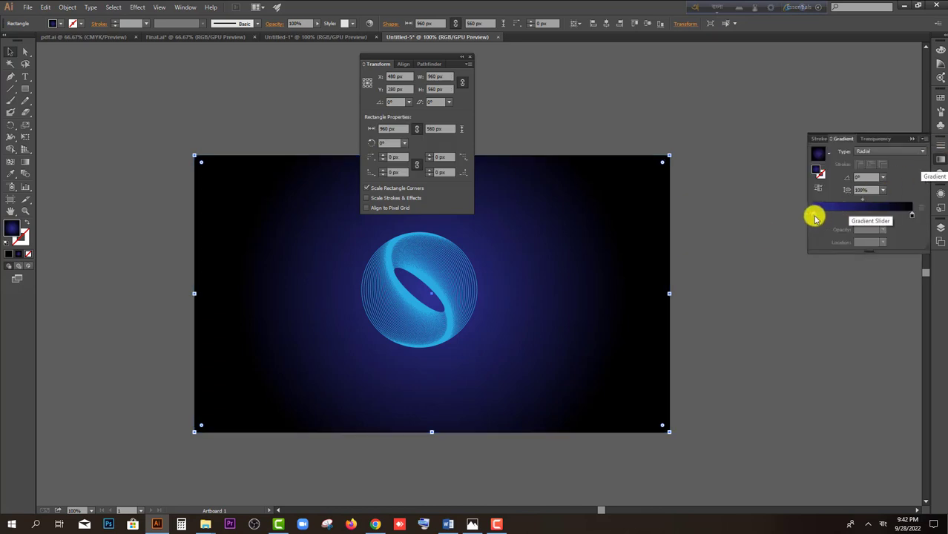
double_click(814, 215)
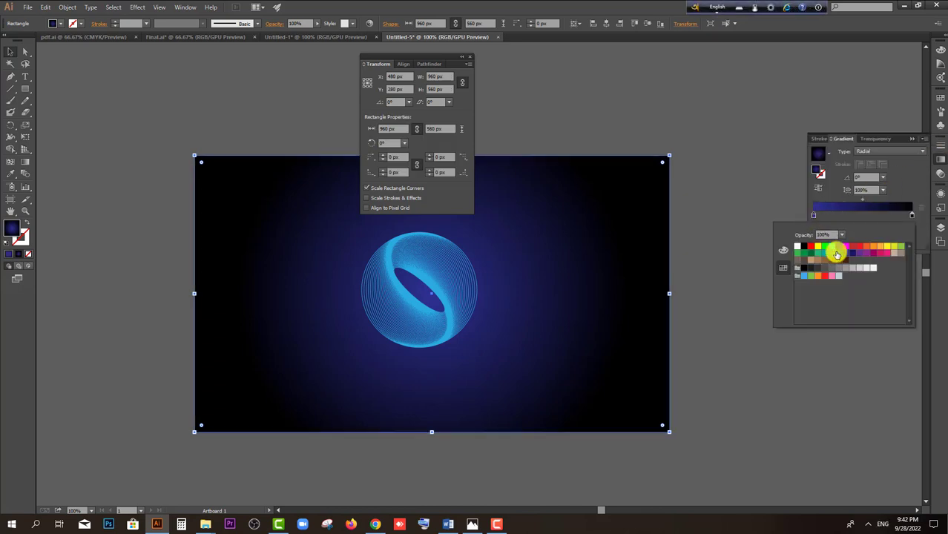
left_click(785, 250)
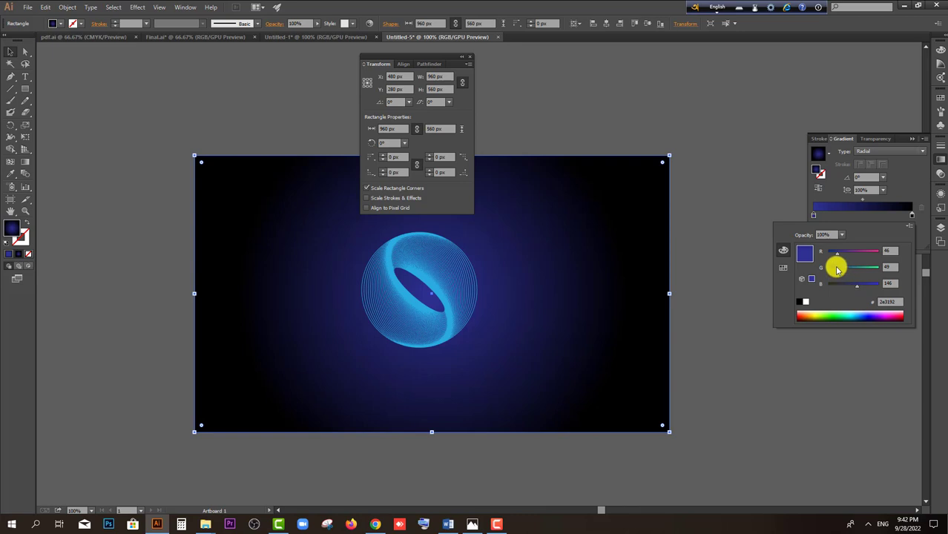
left_click_drag(837, 269, 834, 269)
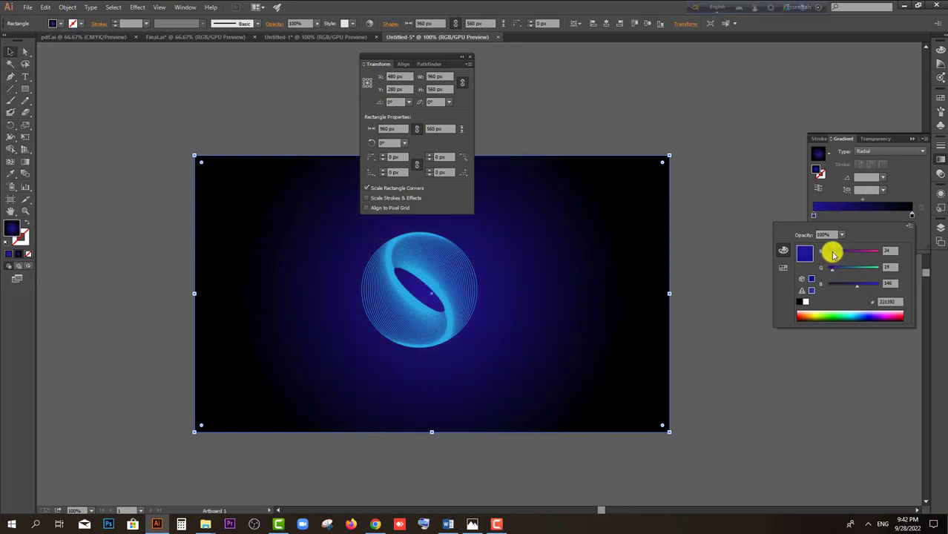
left_click(154, 170)
- Move the blue orb to the right side of the artboard
scroll(285, 343, "up", 2)
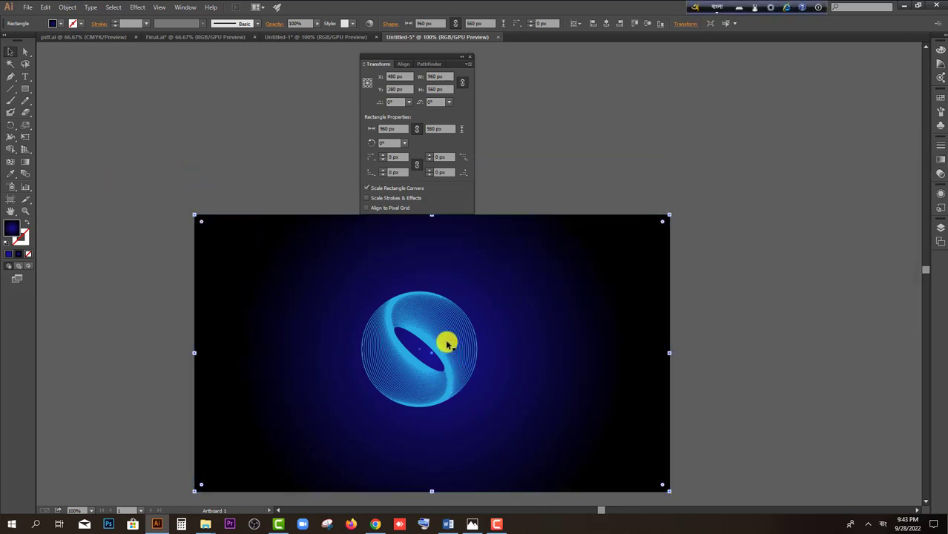
scroll(447, 344, "down", 1)
left_click_drag(445, 311, 552, 317)
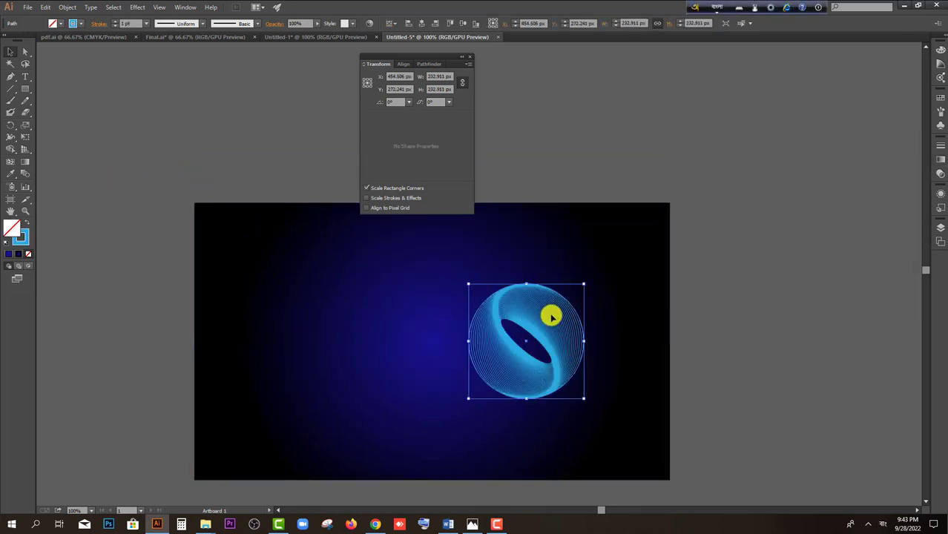
- Draw a hexagon left of the orb and give it a yellow stroke
scroll(551, 317, "down", 2)
left_click(24, 88)
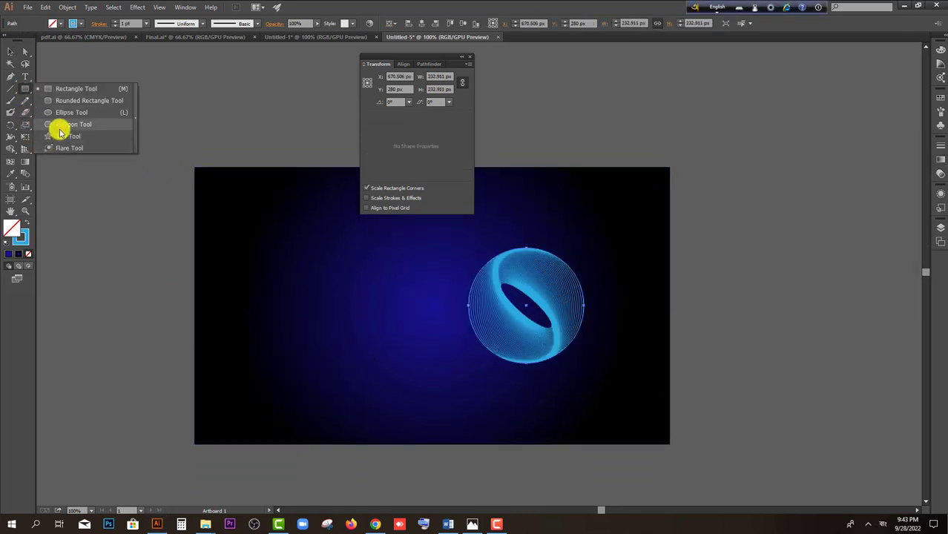
left_click(63, 127)
left_click_drag(318, 277, 389, 327)
left_click(9, 54)
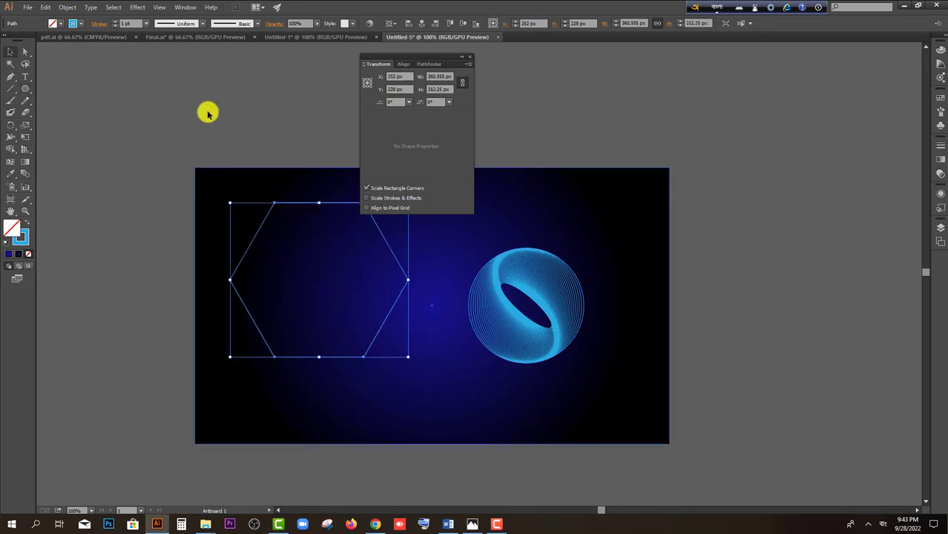
left_click(79, 24)
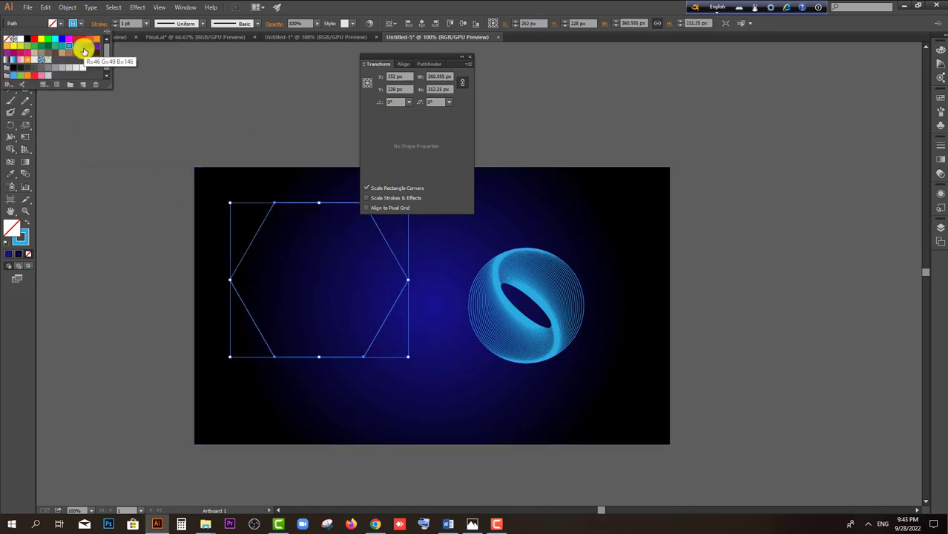
left_click(16, 49)
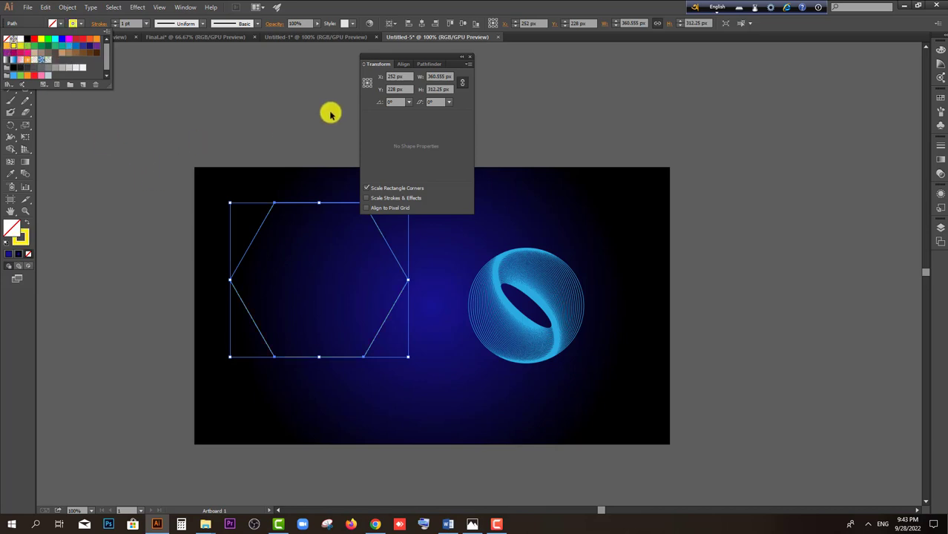
left_click(137, 8)
mouse_move(168, 87)
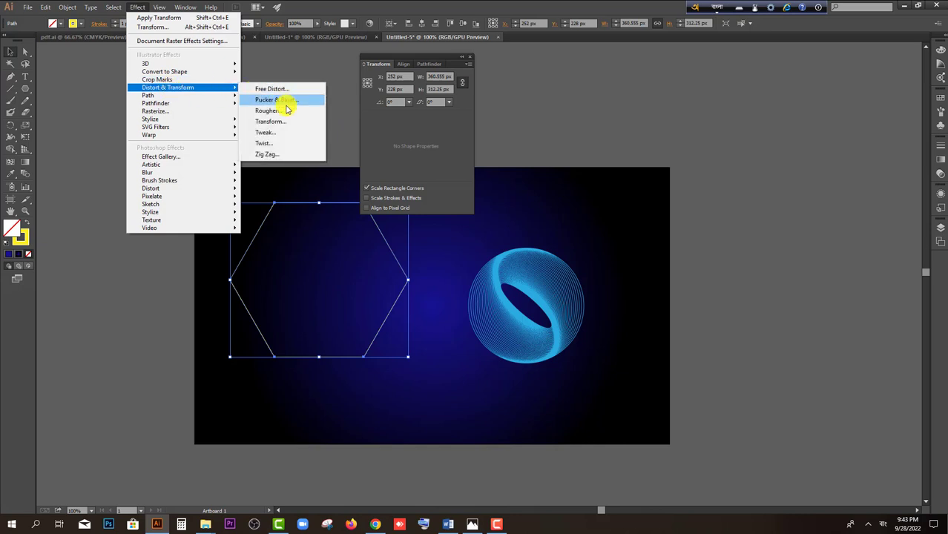
- Apply a Transform effect to the hexagon: 55 copies, 3° rotation, 95% horizontal scale
left_click(276, 121)
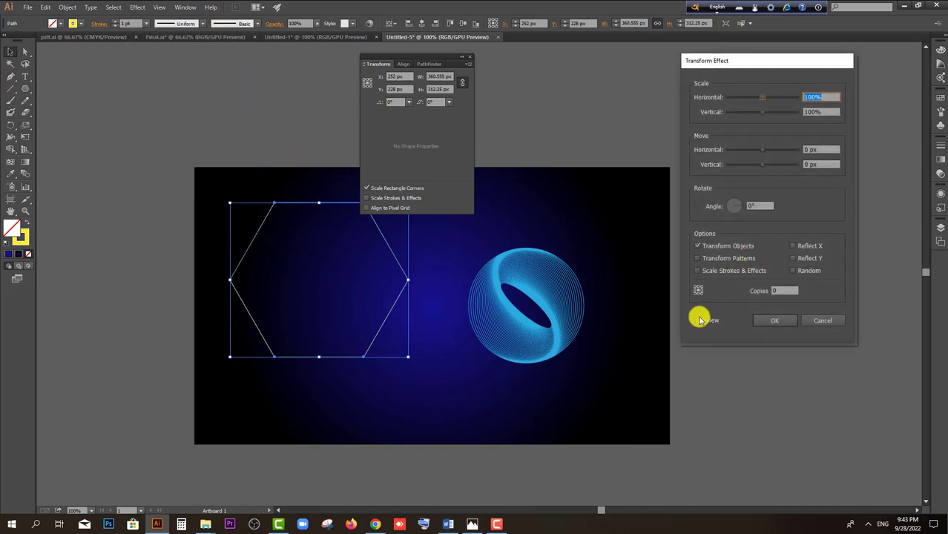
left_click(693, 320)
double_click(785, 290)
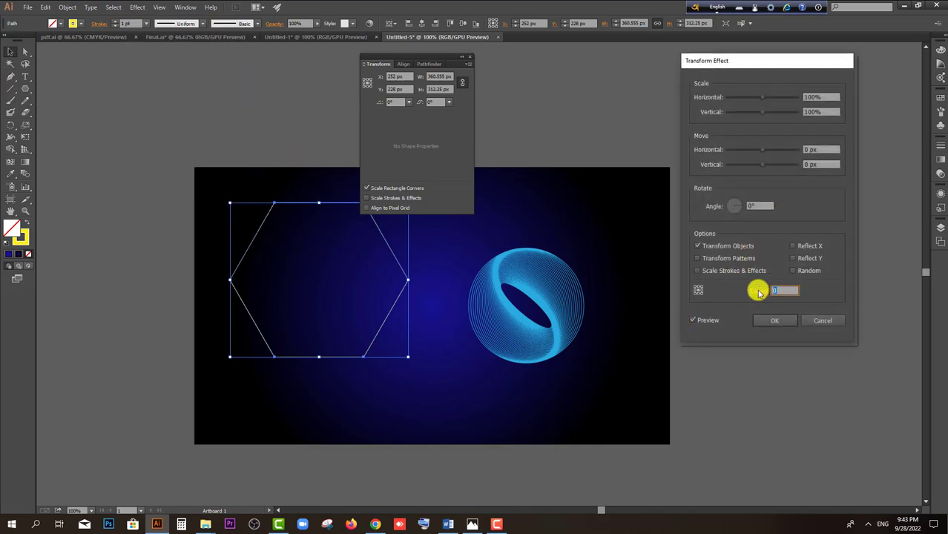
type("55")
double_click(751, 205)
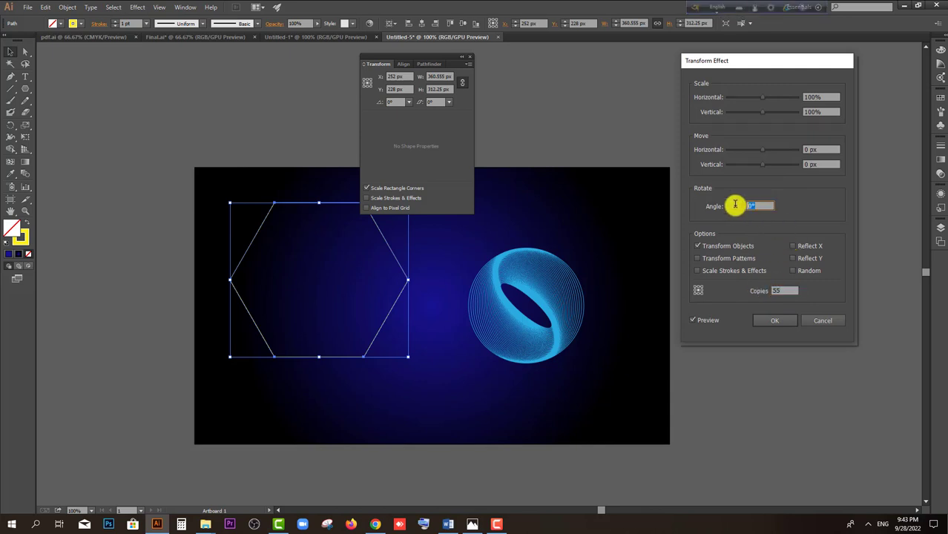
type("3")
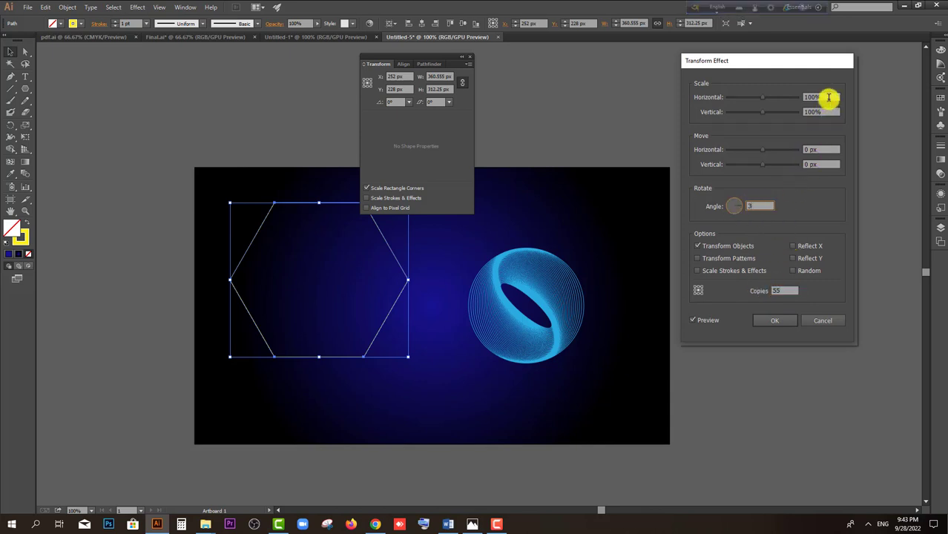
double_click(827, 96)
type("9")
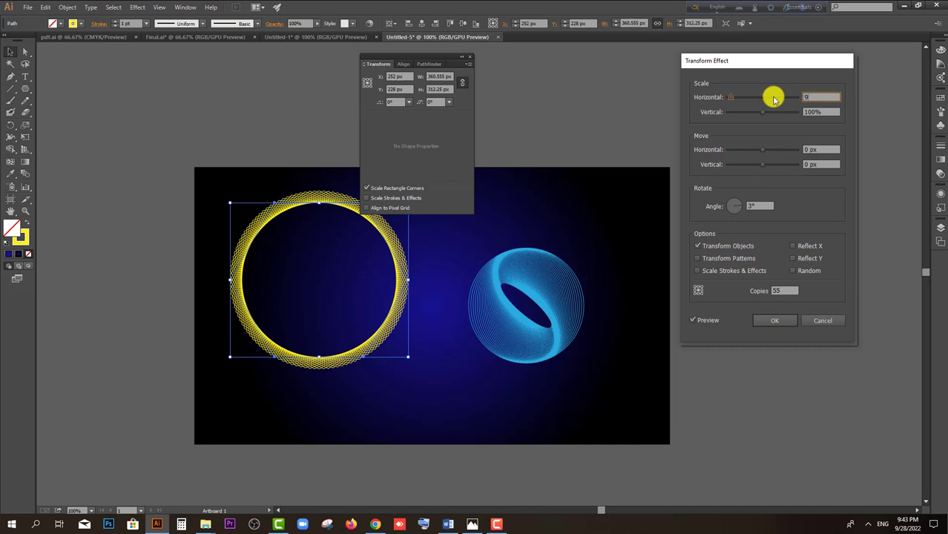
type("5")
left_click(693, 320)
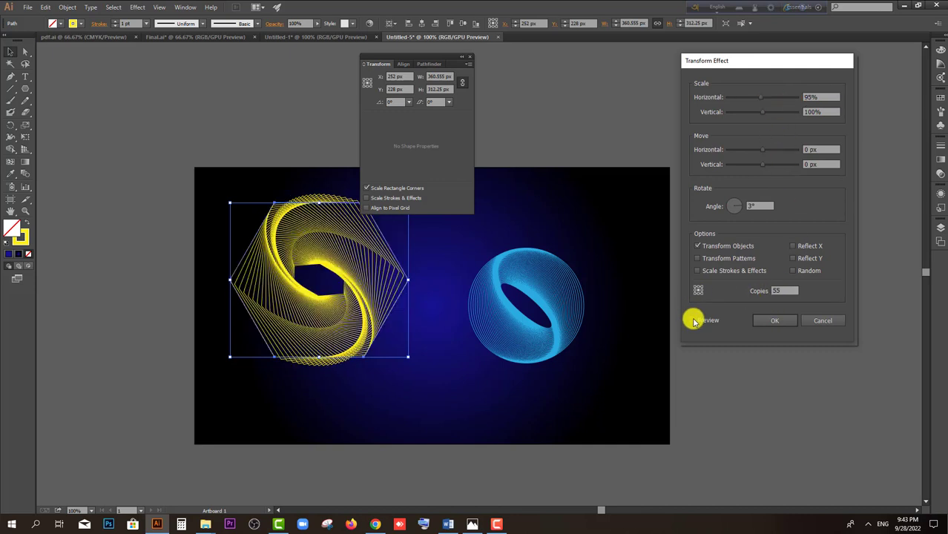
left_click(774, 323)
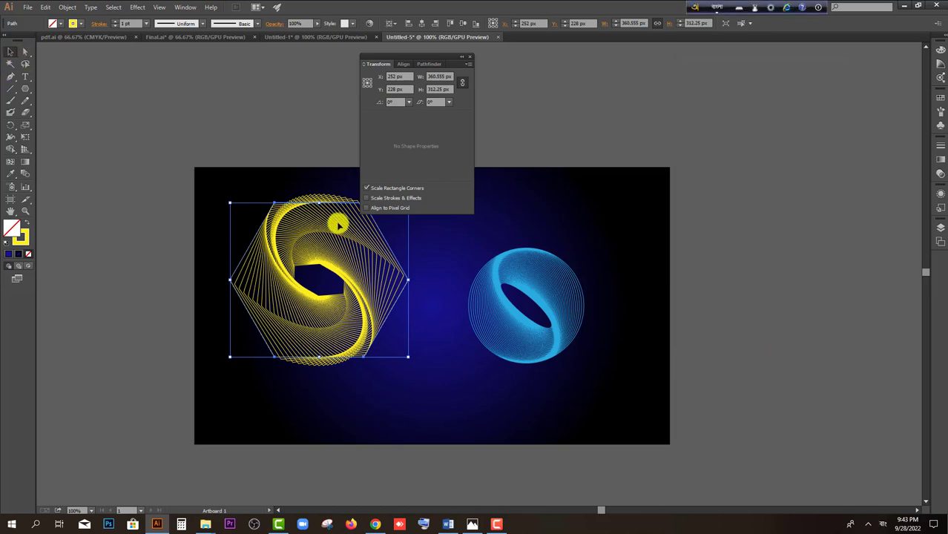
- Move the yellow spiral right and down, closer to the orb
left_click_drag(304, 247, 432, 236)
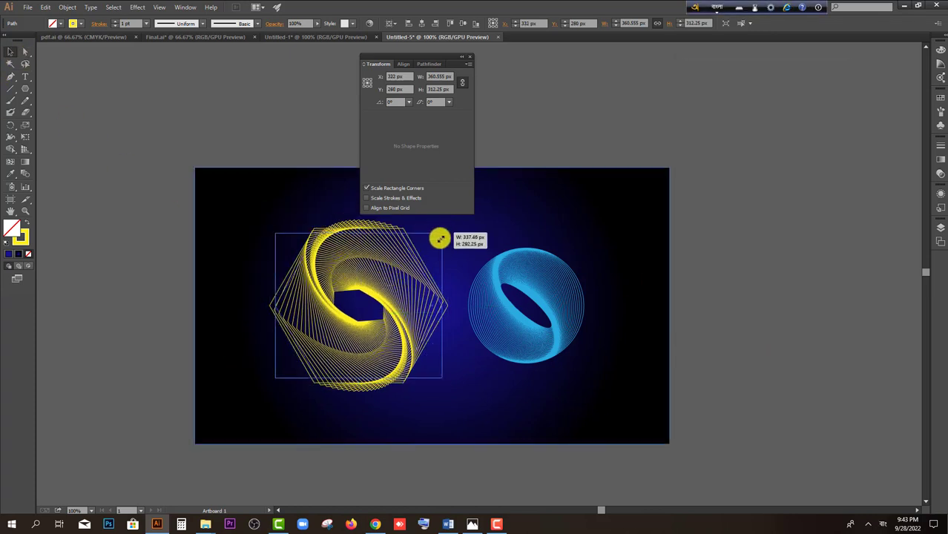
left_click(551, 290)
left_click(470, 56)
- Draw a 149.9 px circle above the two shapes
scroll(536, 345, "down", 1)
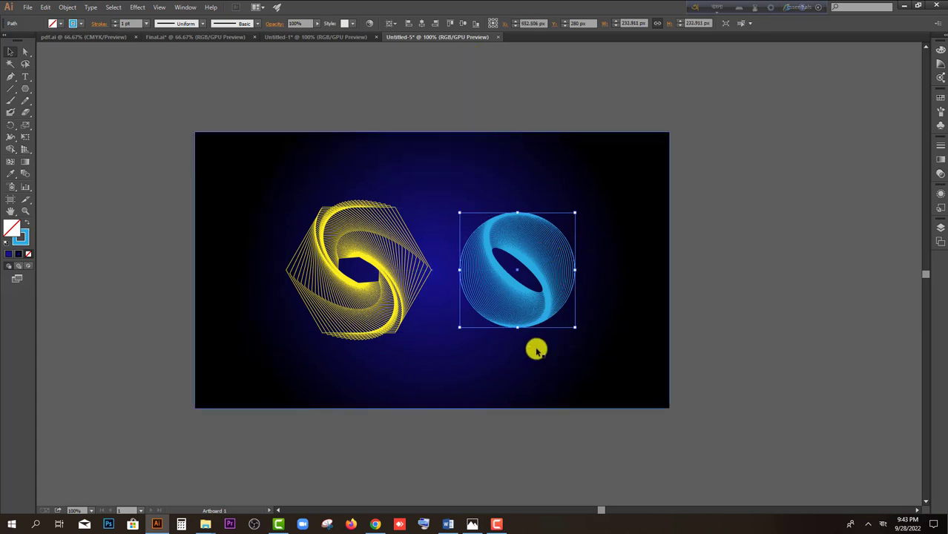
left_click(817, 337)
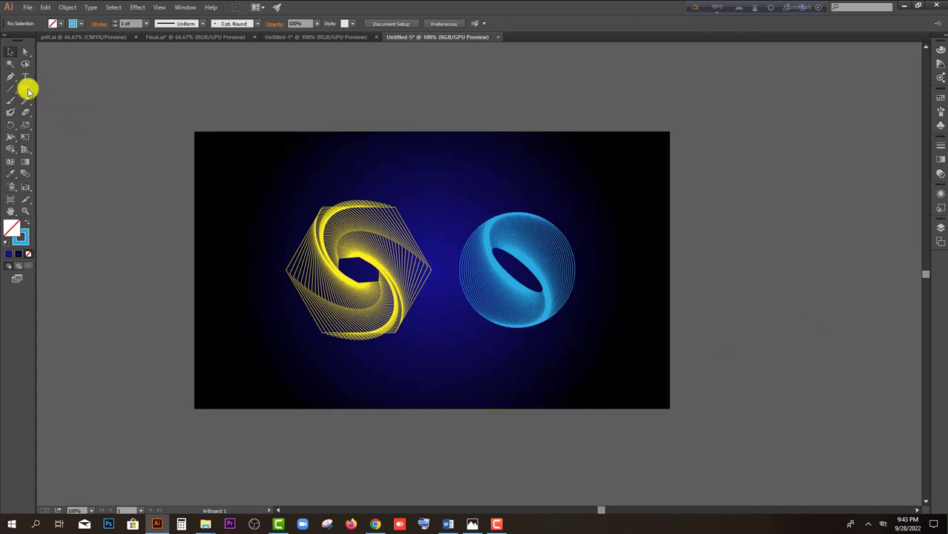
left_click_drag(30, 90, 55, 111)
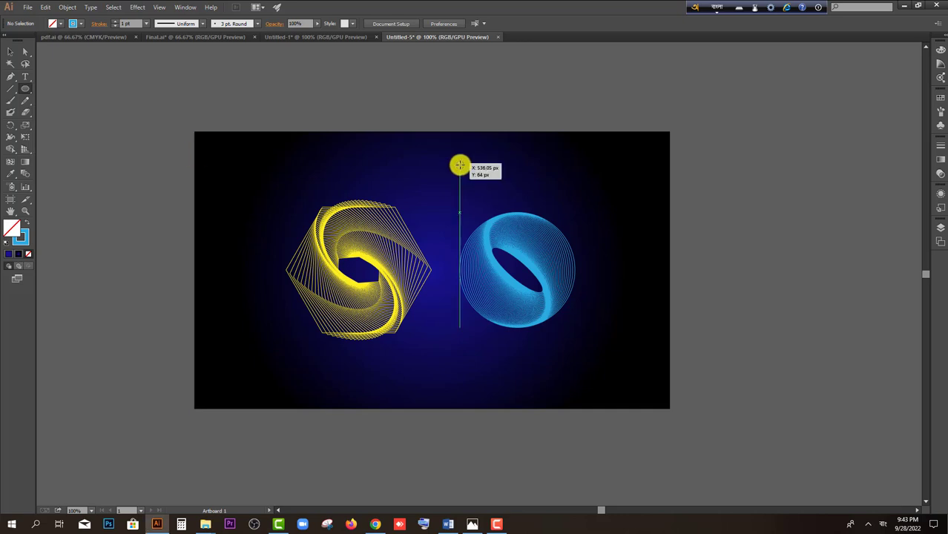
left_click_drag(460, 163, 496, 192)
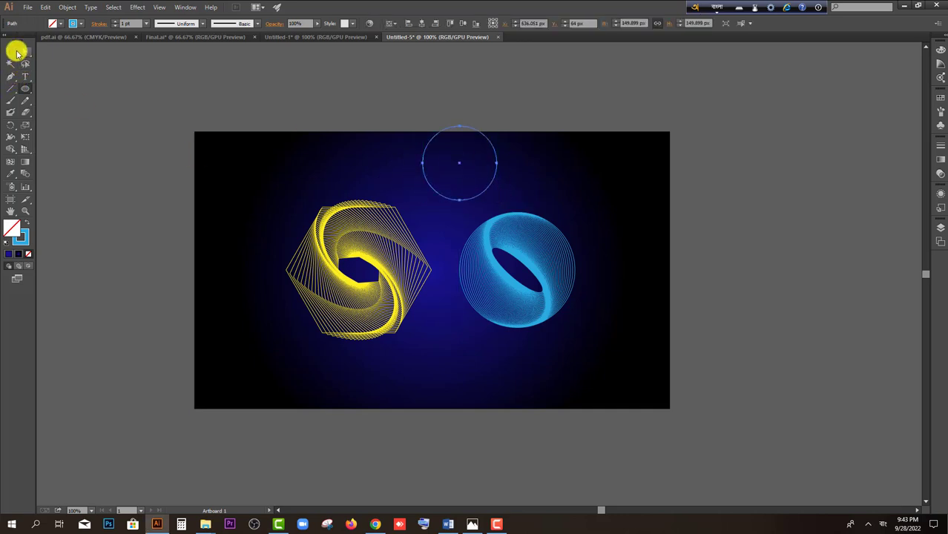
- Fill the small circle with a radial gradient centred on bright blue (R0 G123 B255)
left_click(21, 256)
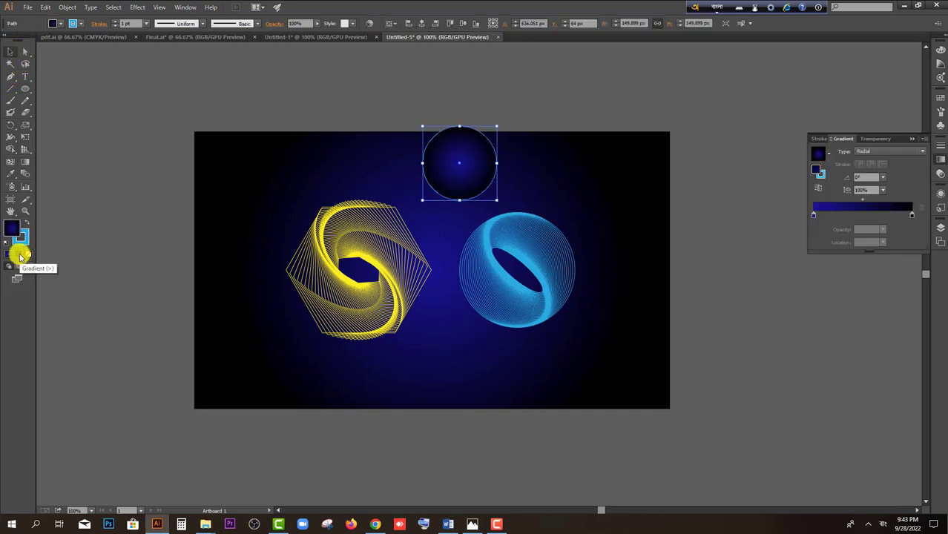
left_click(814, 214)
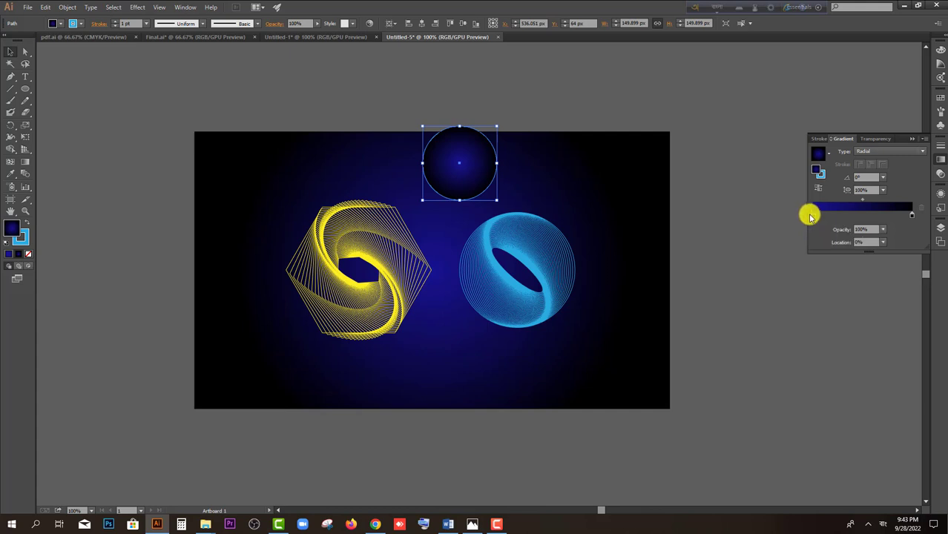
double_click(814, 216)
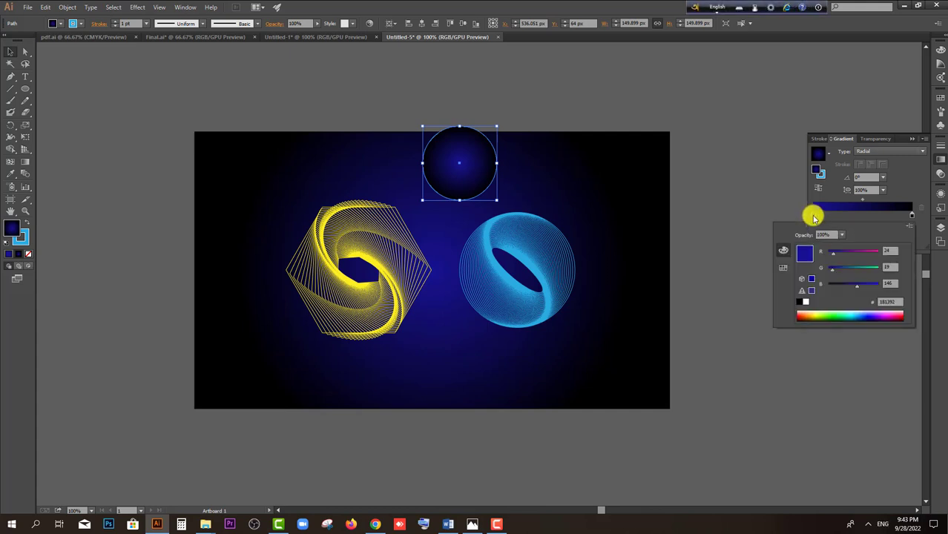
left_click(852, 315)
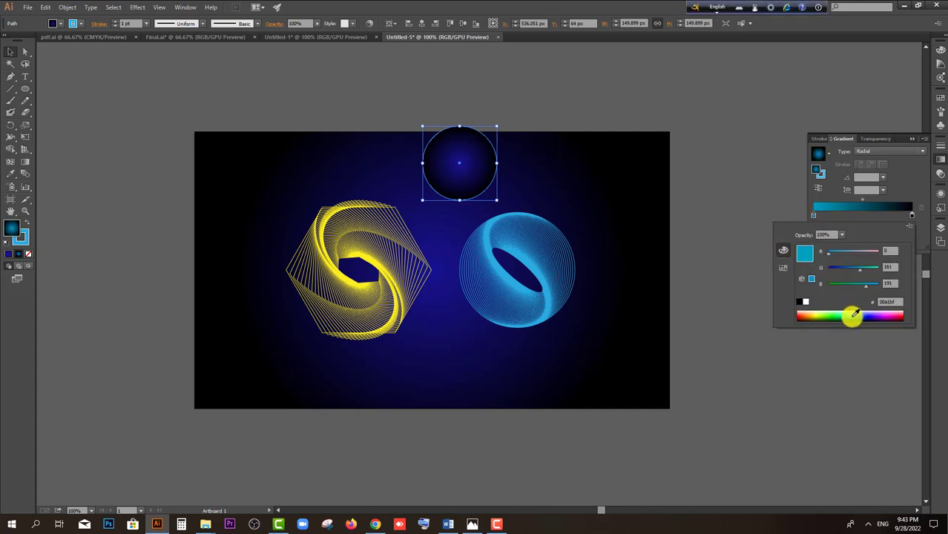
left_click(856, 315)
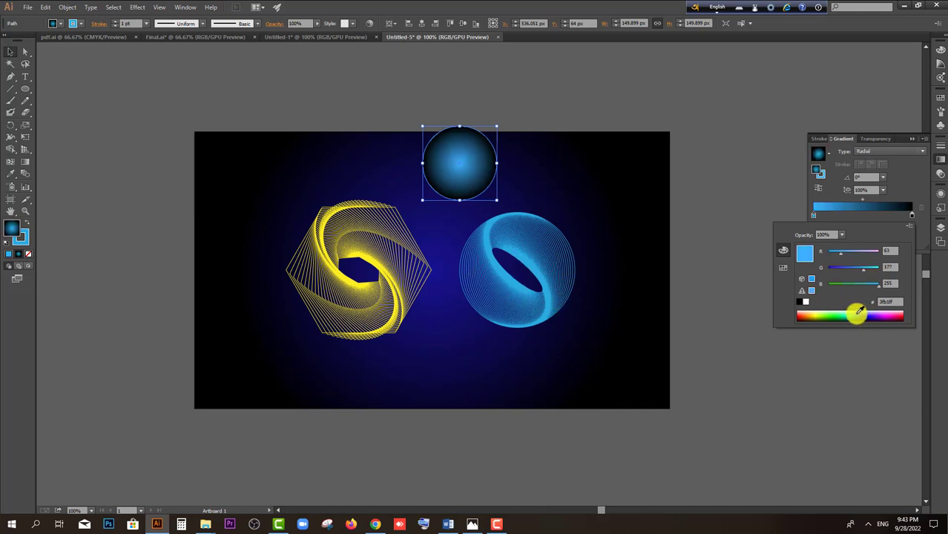
left_click(857, 314)
left_click(859, 316)
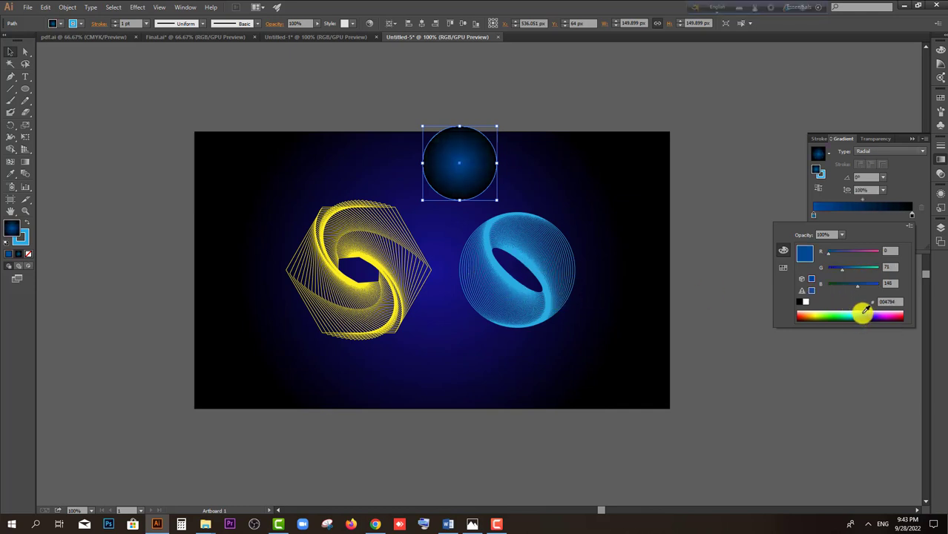
left_click(863, 313)
left_click(858, 315)
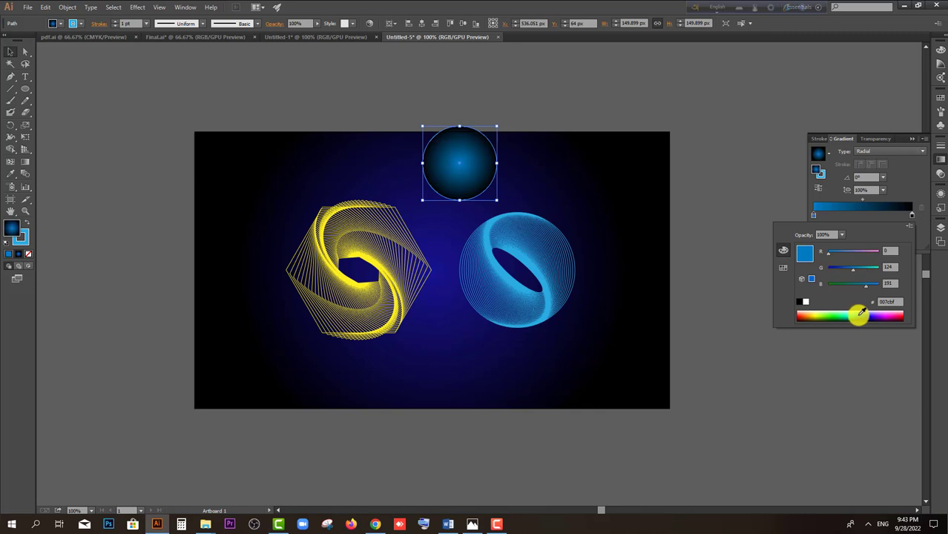
left_click(905, 182)
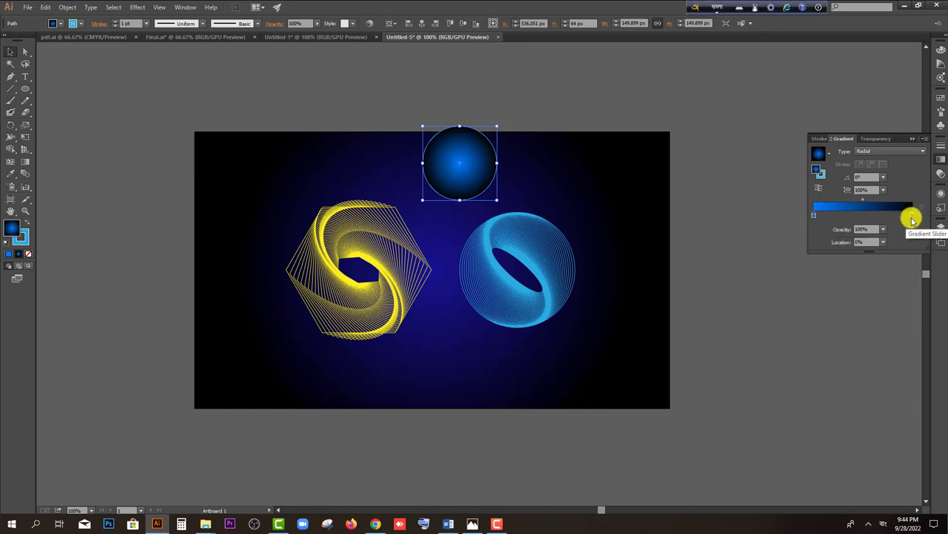
- Set the gradient's black end stop to 0% opacity
double_click(912, 217)
left_click(842, 236)
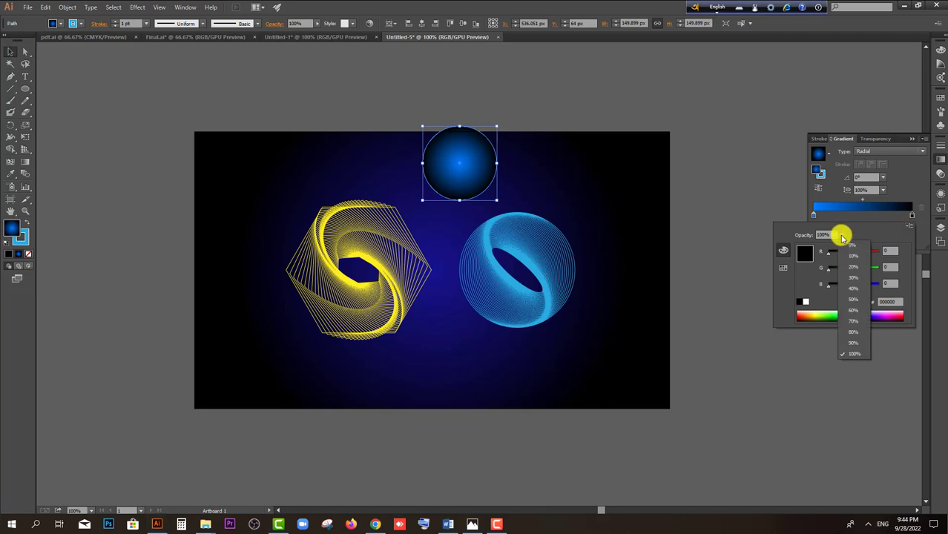
left_click(857, 247)
- Move the glow circle under the orb and squash it into a wide, thin ellipse
double_click(10, 52)
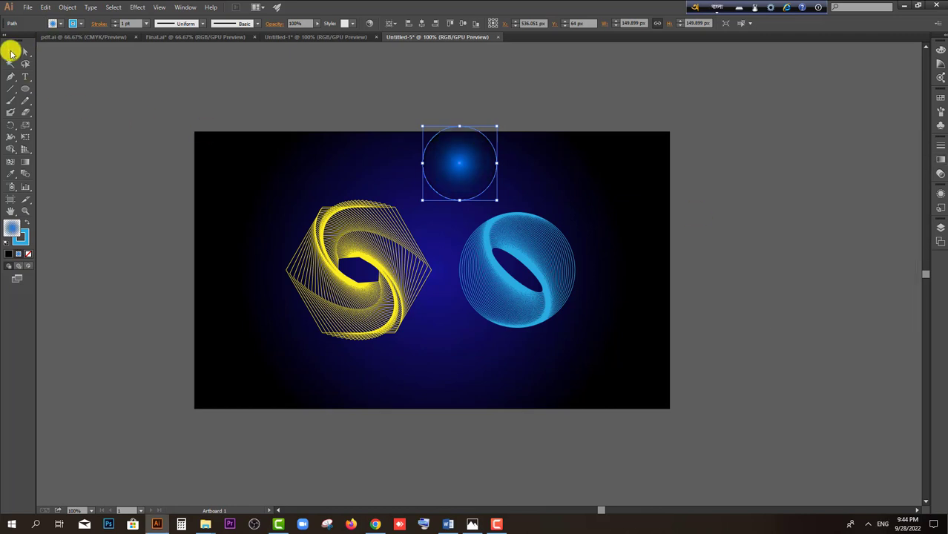
left_click(525, 336)
left_click_drag(474, 134, 532, 332)
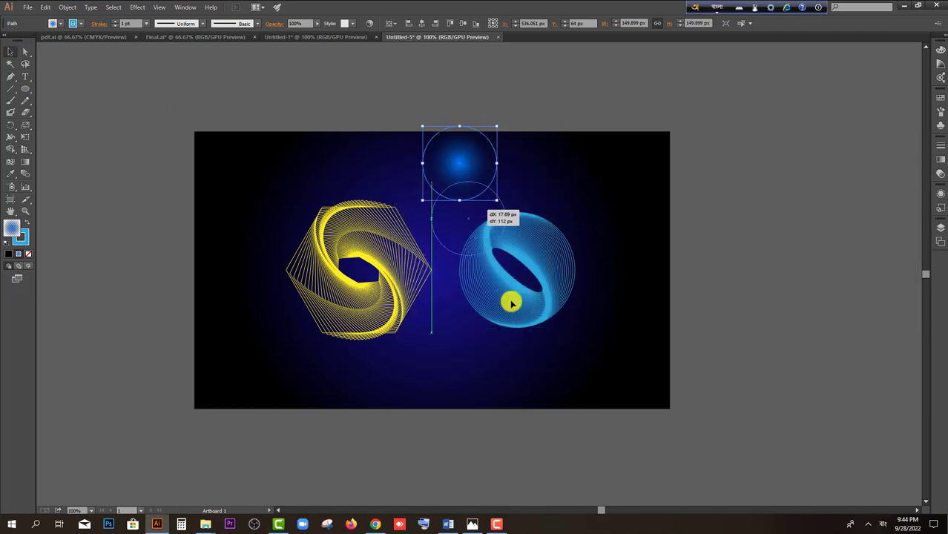
scroll(523, 312, "up", 1)
mouse_move(519, 291)
left_mouse_down()
mouse_move(521, 341)
mouse_move(514, 307)
left_mouse_up()
scroll(519, 339, "up", 2)
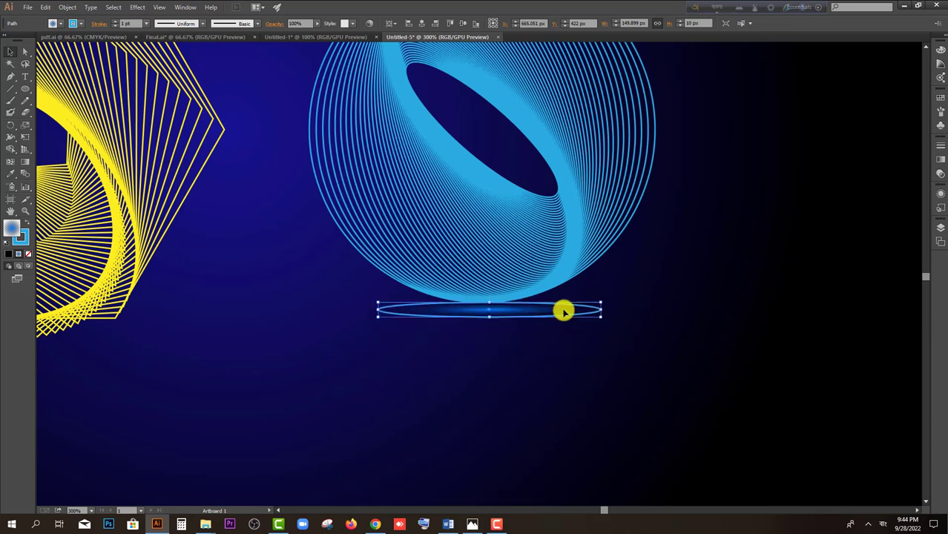
left_click_drag(600, 309, 668, 300)
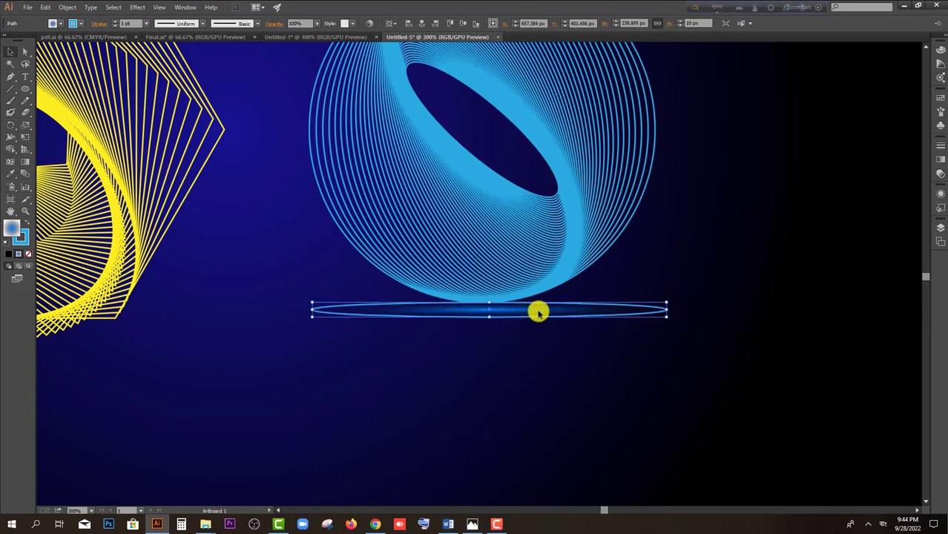
scroll(548, 313, "down", 2)
left_click(586, 345)
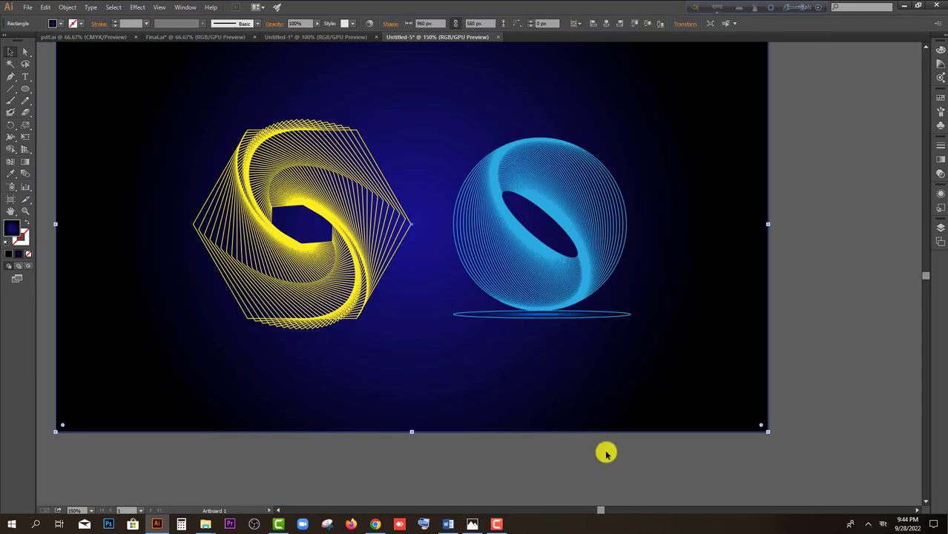
- Set the ellipse's stroke to None
left_click(531, 314)
left_click(82, 23)
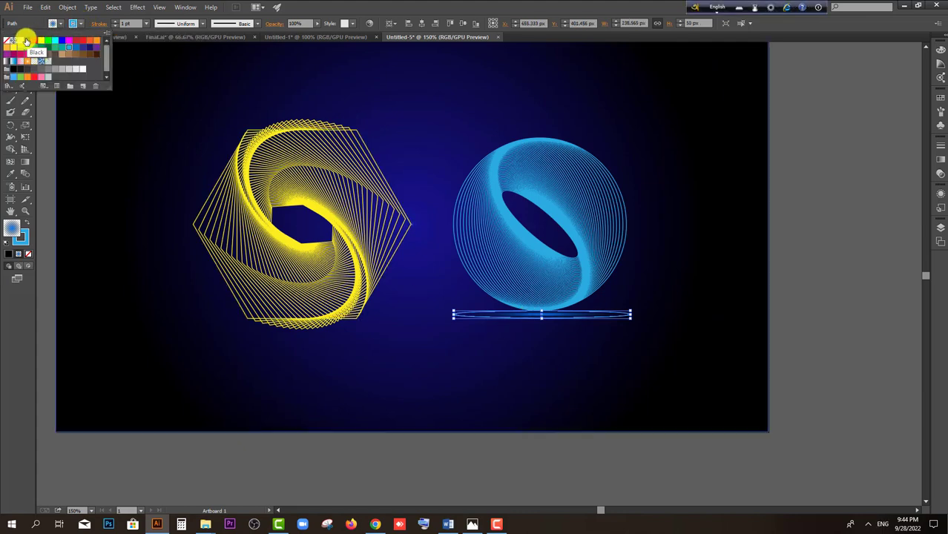
left_click(475, 419)
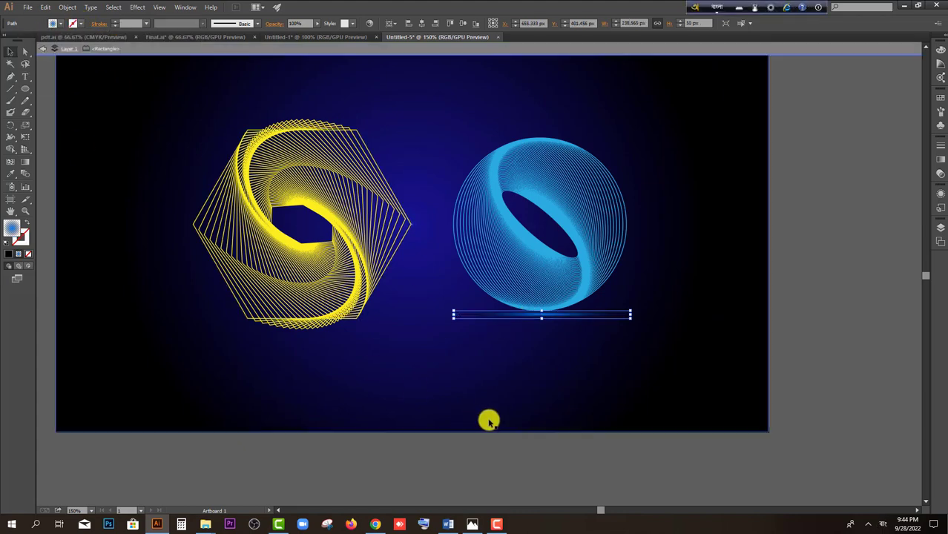
left_click(486, 417)
left_click(652, 453)
- Place a copy of the glow ellipse beneath the yellow spiral
scroll(652, 456, "down", 1)
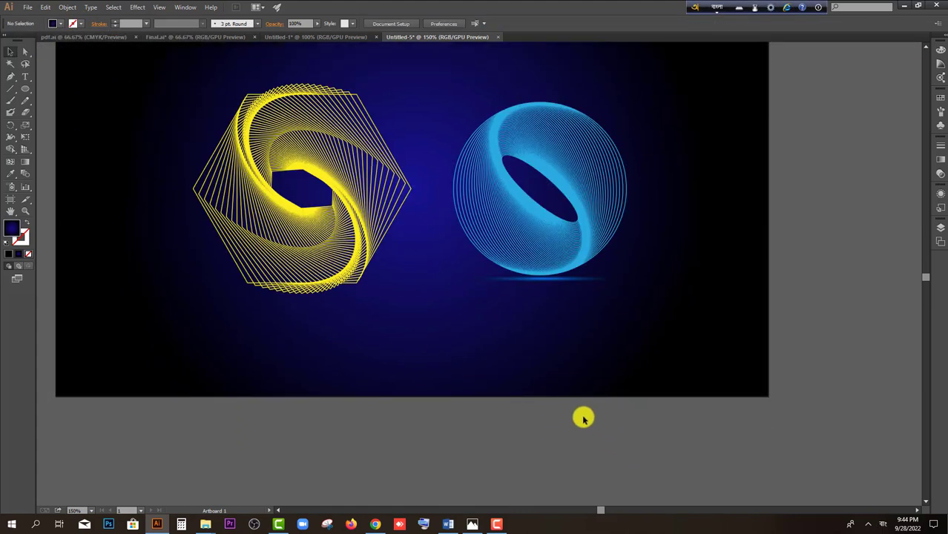
scroll(581, 416, "up", 2)
left_click_drag(554, 246, 322, 263)
- Change the copied glow ellipse's left gradient stop to yellow (R226 G233 B0) under the hexagon
scroll(558, 251, "down", 2)
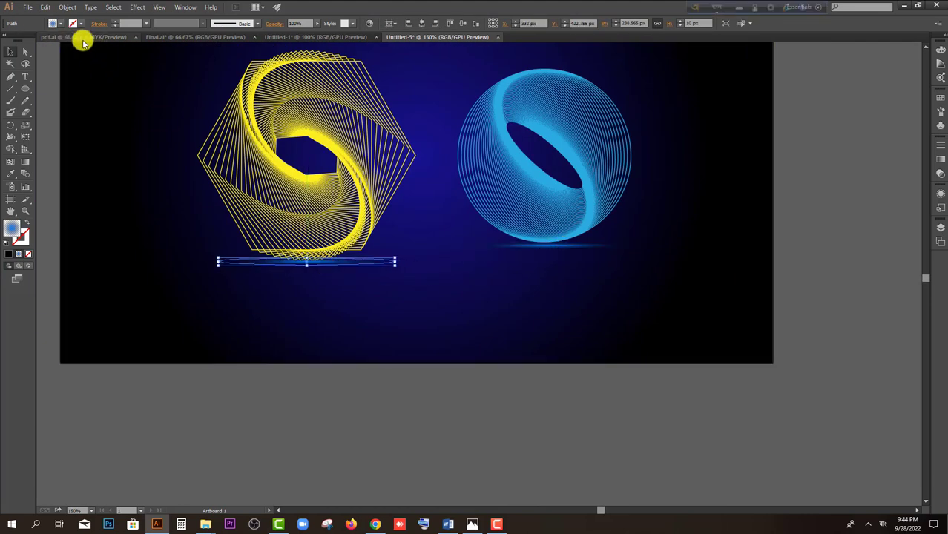
left_click(941, 160)
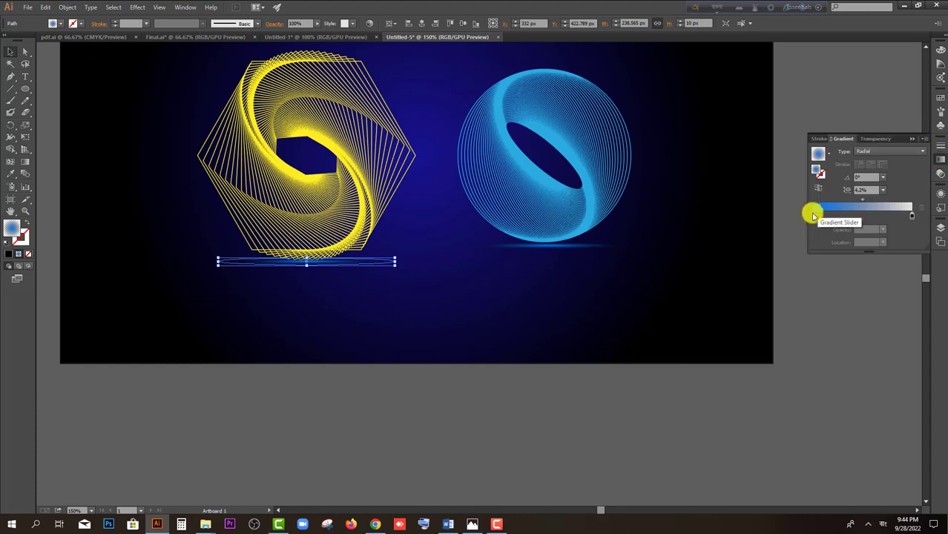
double_click(814, 215)
left_click(815, 314)
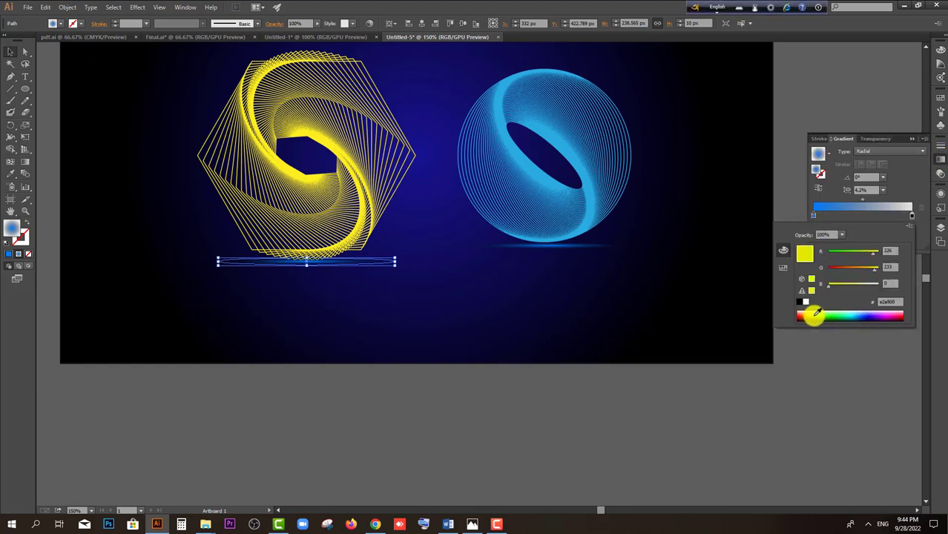
left_click(451, 432)
left_click(454, 431)
scroll(454, 430, "down", 2)
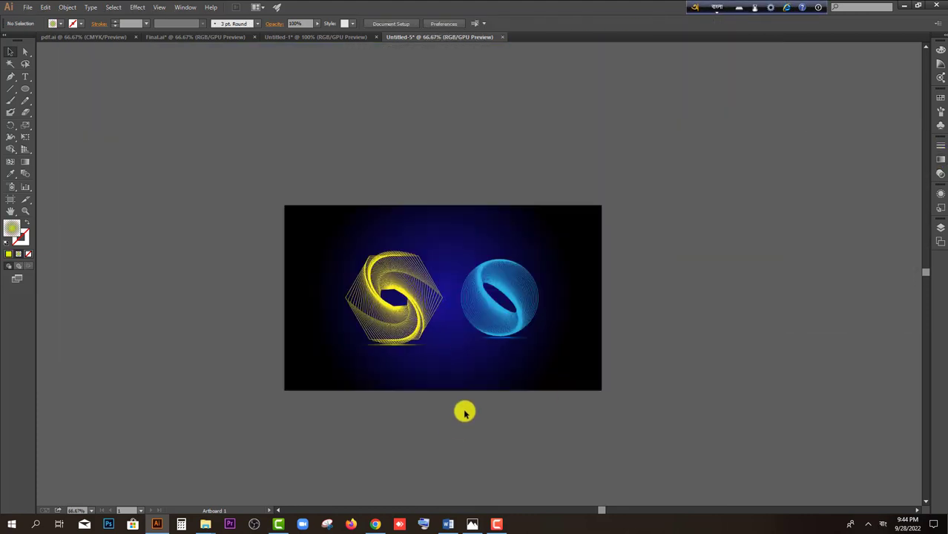
- Nudge the yellow hexagon slightly upward above its glow, then deselect everything
scroll(426, 307, "up", 2)
left_click_drag(380, 319, 381, 311)
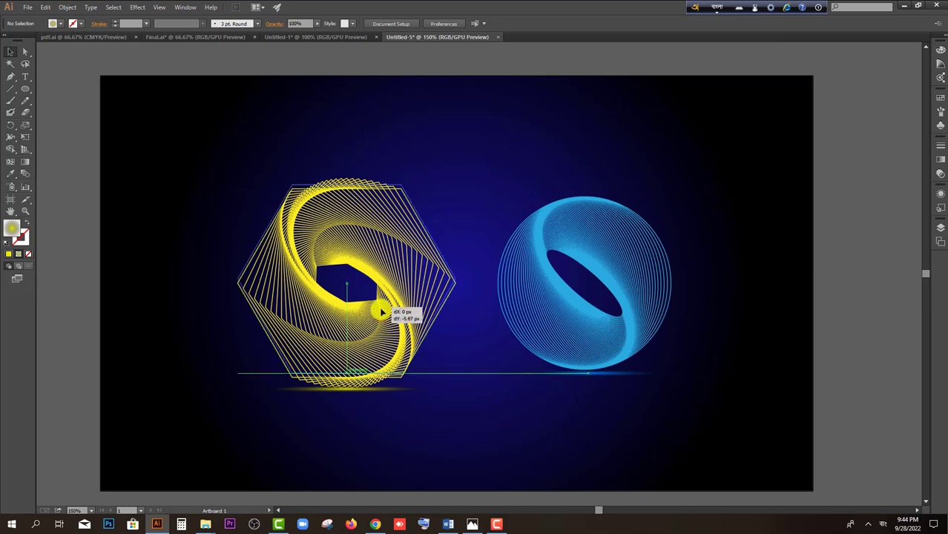
left_click(571, 327)
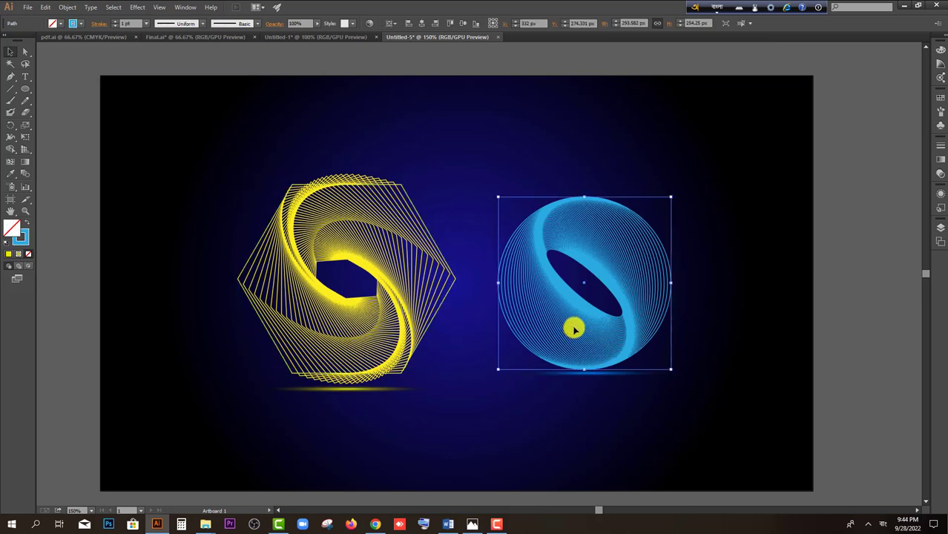
left_click(858, 271)
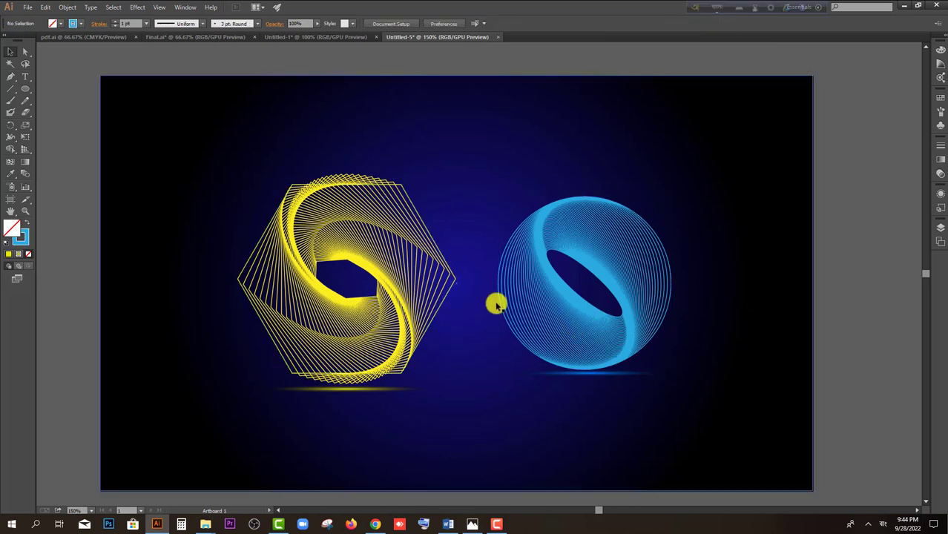
- Zoom out on the finished artwork and bring up Final-01.jpg in Photos
scroll(449, 303, "down", 2)
scroll(468, 297, "down", 1)
left_click(750, 240)
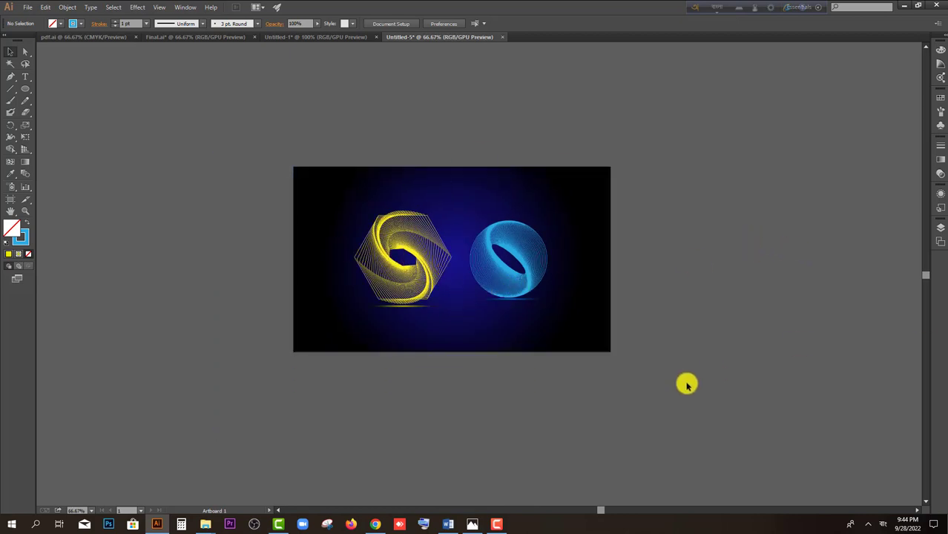
left_click(474, 524)
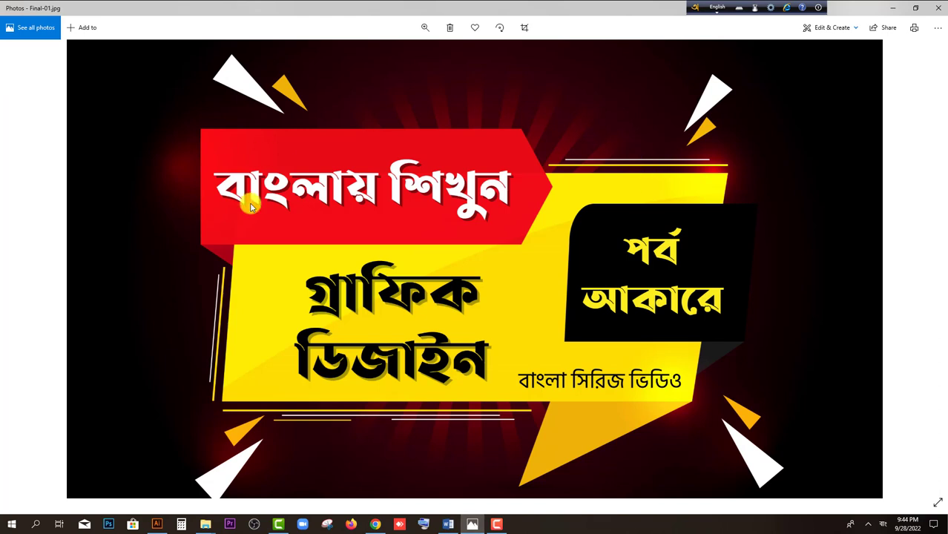